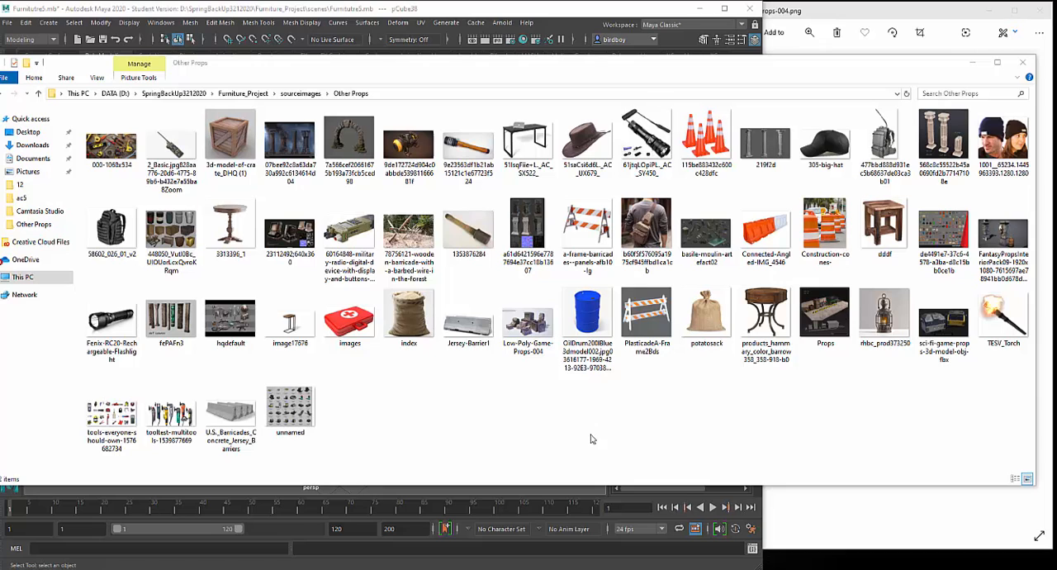
- Clear away the reference folder and the other prop images to bring up the wooden crate reference beside the Maya viewport
click(974, 66)
click(882, 471)
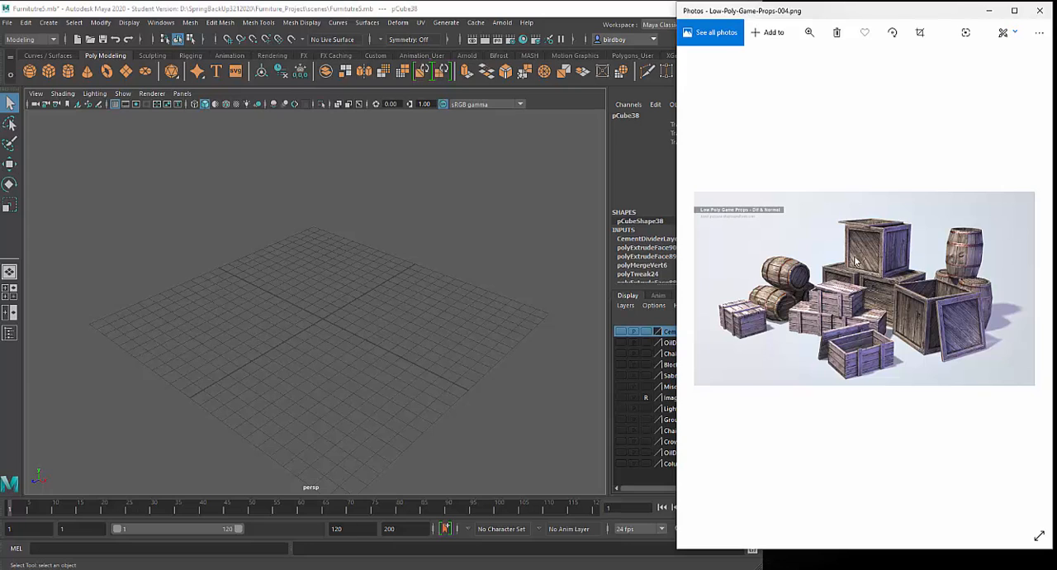
click(987, 13)
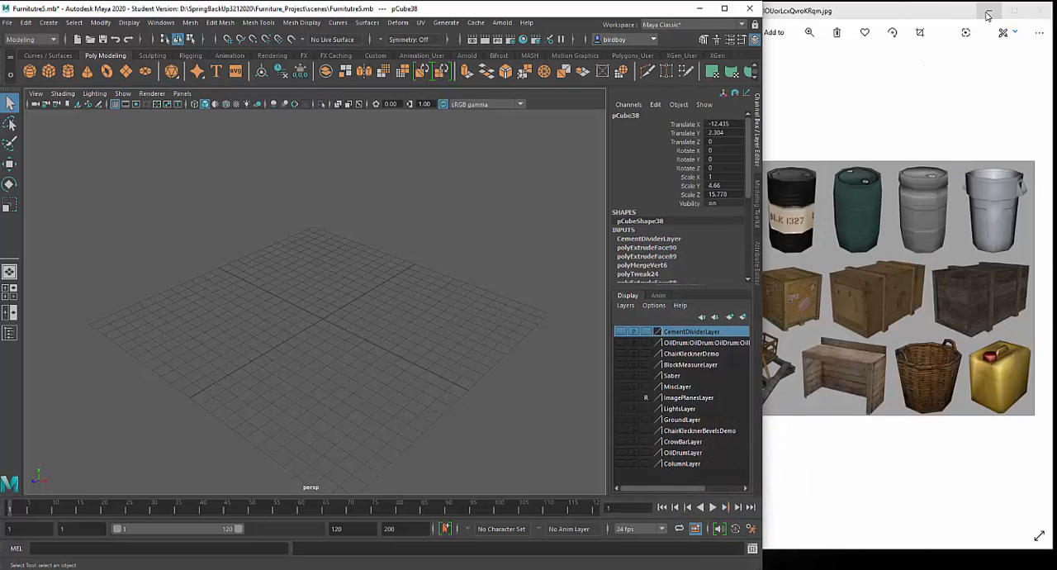
click(853, 329)
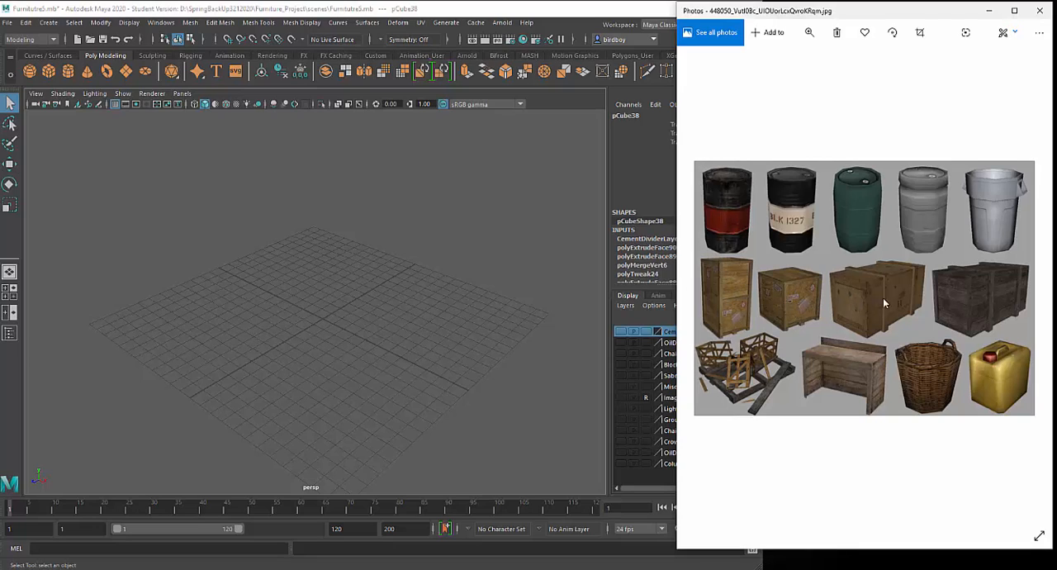
click(992, 14)
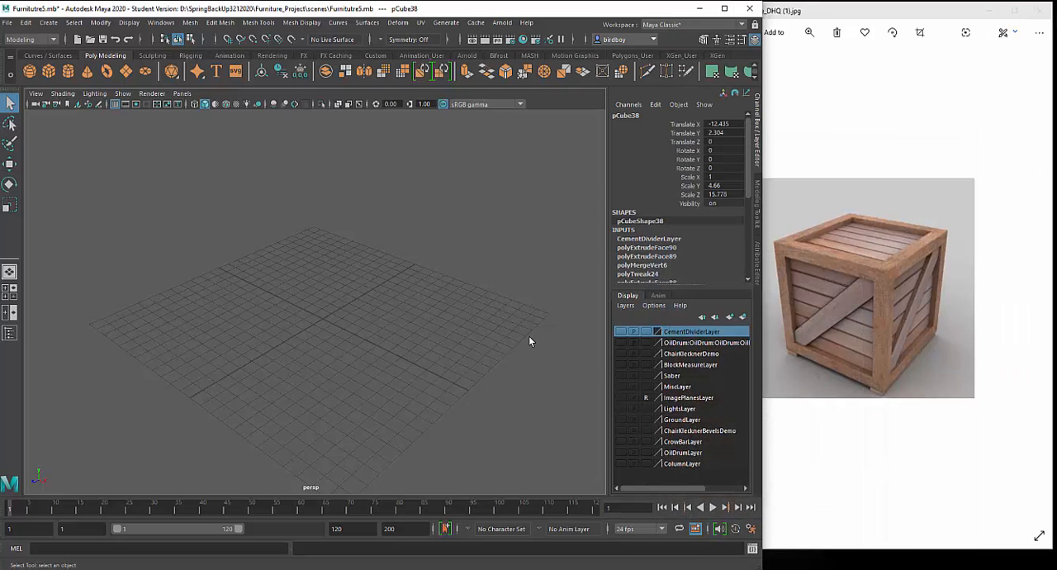
- Create a polygon cube at the grid centre and scale it uniformly to about 5.125
click(50, 72)
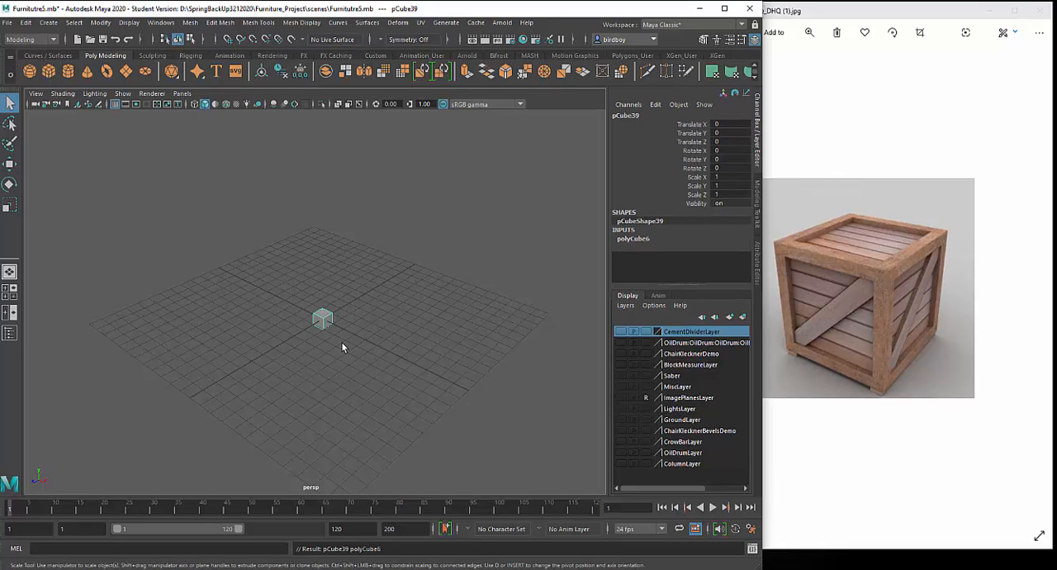
key(r)
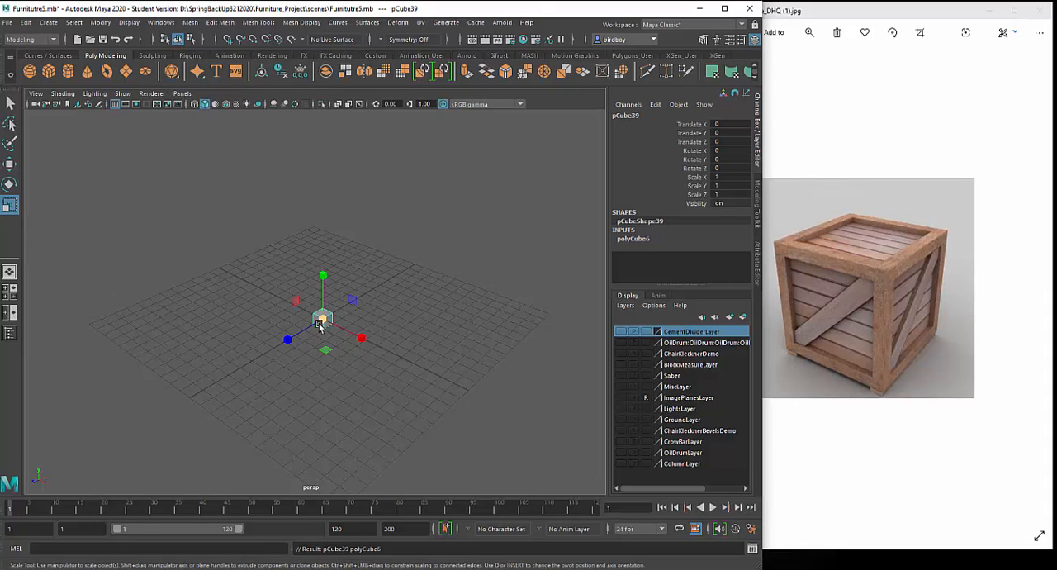
drag(322, 320, 368, 369)
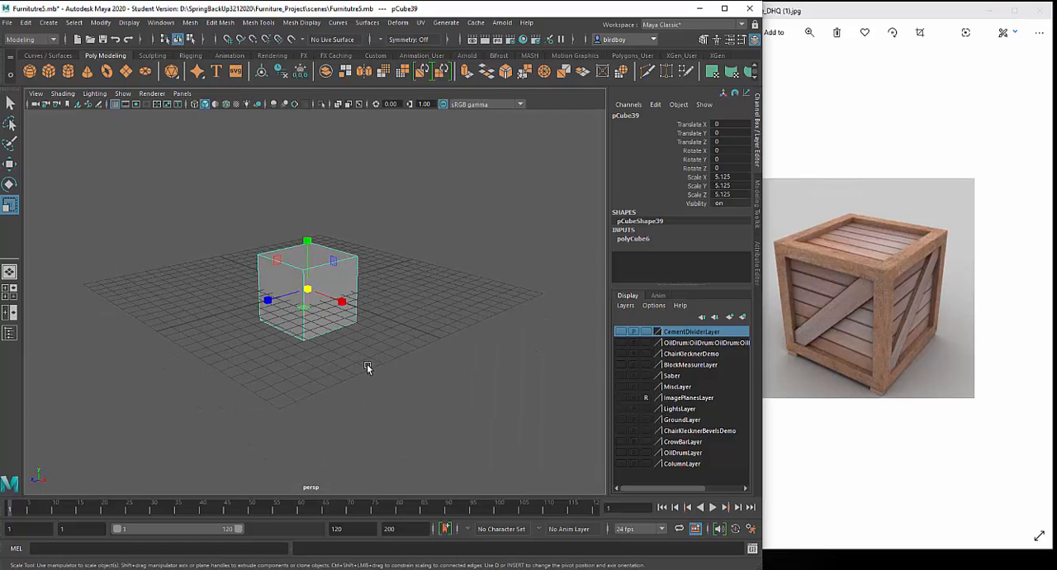
scroll(367, 363, up, 5)
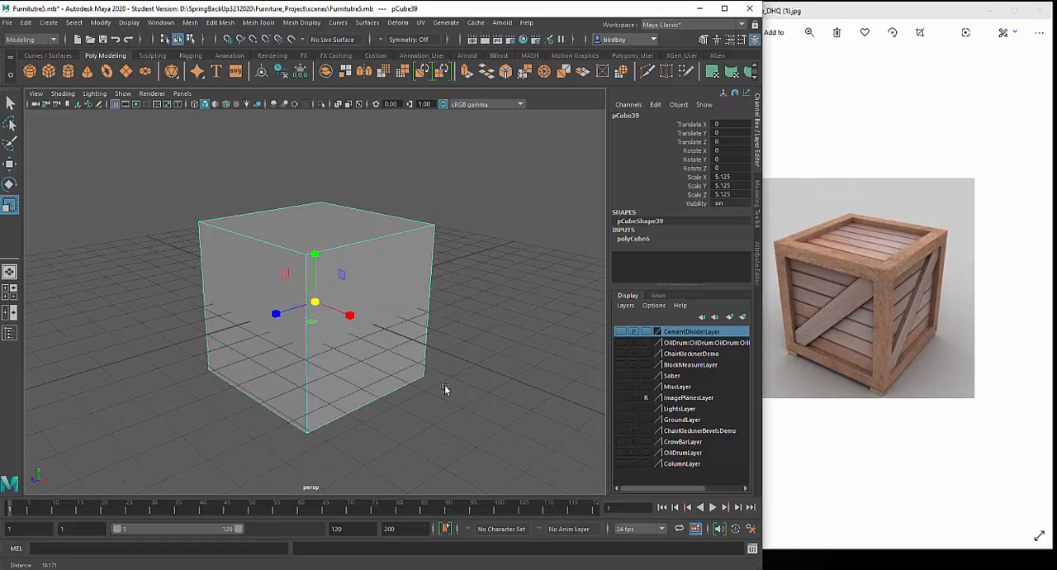
scroll(366, 330, down, 4)
mouse_move(366, 330)
alt+mouse_down()
mouse_move(295, 338)
mouse_move(389, 346)
mouse_move(377, 321)
alt+mouse_up()
alt+right_drag(377, 322, 427, 428)
mouse_move(427, 428)
alt+mouse_down()
mouse_move(405, 414)
mouse_move(413, 421)
alt+mouse_up()
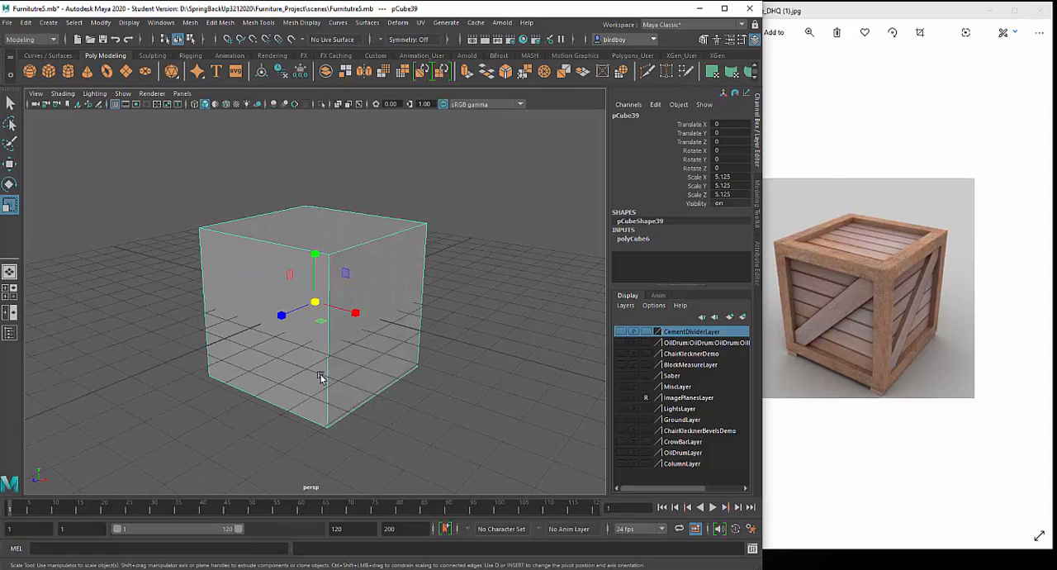
- Show the oil drum layer for size comparison, scale the cube uniformly to about 4.83, and hide the layer again
click(621, 452)
alt+drag(491, 389, 448, 348)
alt+right_drag(448, 348, 371, 285)
mouse_move(371, 285)
alt+mouse_down()
mouse_move(309, 286)
mouse_move(377, 307)
mouse_move(375, 295)
alt+mouse_up()
alt+right_drag(375, 295, 402, 372)
mouse_move(403, 371)
alt+mouse_down()
mouse_move(416, 367)
mouse_move(409, 358)
alt+mouse_up()
drag(315, 304, 311, 304)
mouse_move(420, 345)
alt+mouse_down()
mouse_move(406, 351)
mouse_move(419, 352)
alt+mouse_up()
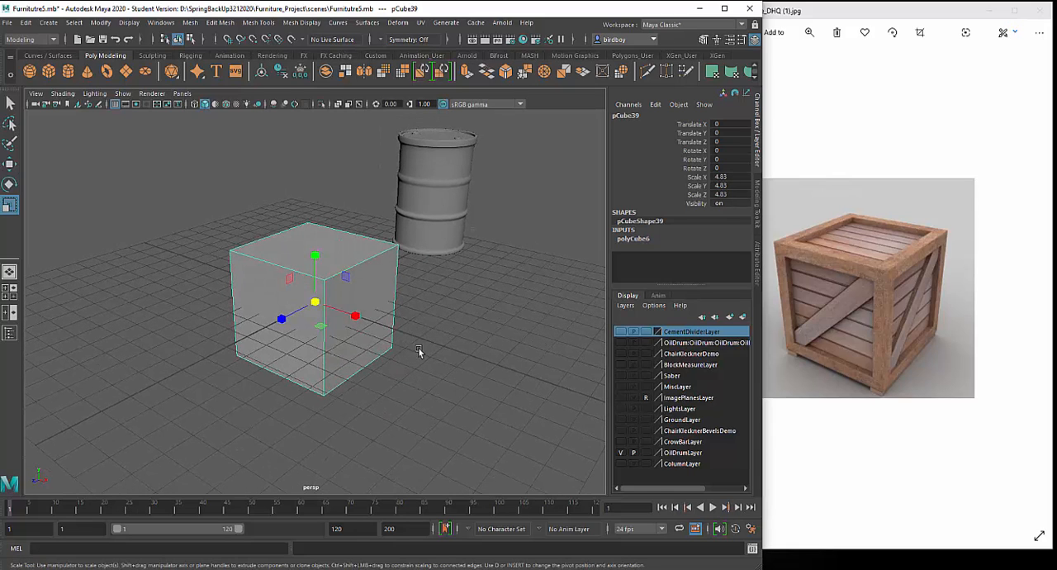
click(621, 453)
alt+drag(490, 385, 578, 243)
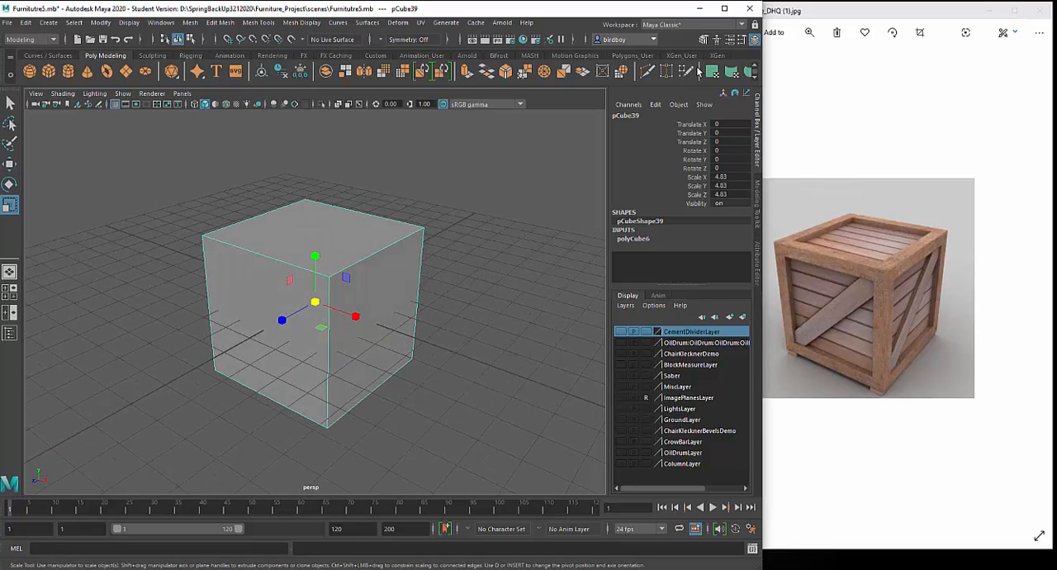
- Extrude all six cube faces with Keep Faces Together off and scale them inward to form the crate's frame borders
click(703, 40)
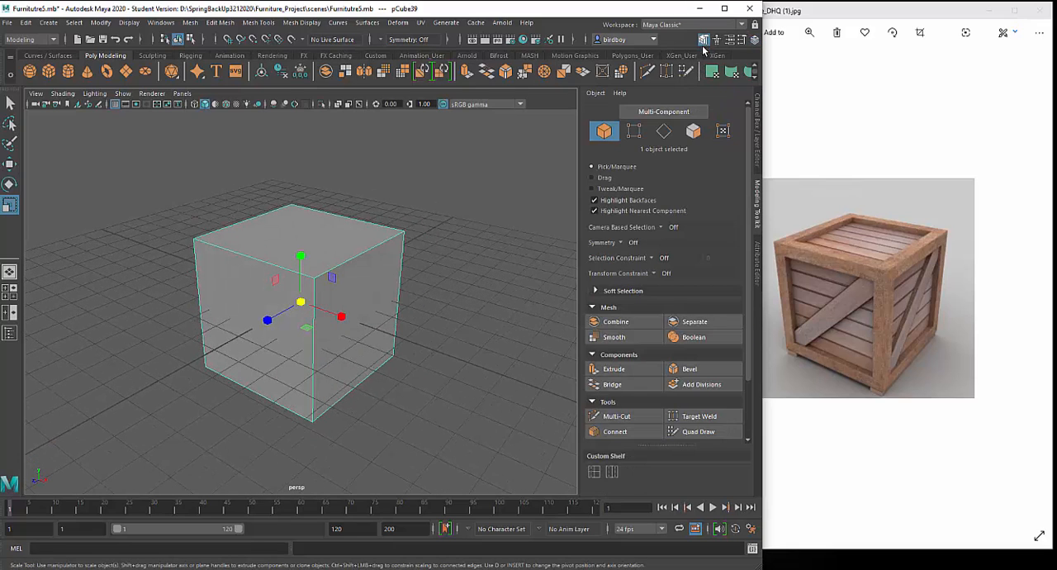
click(629, 375)
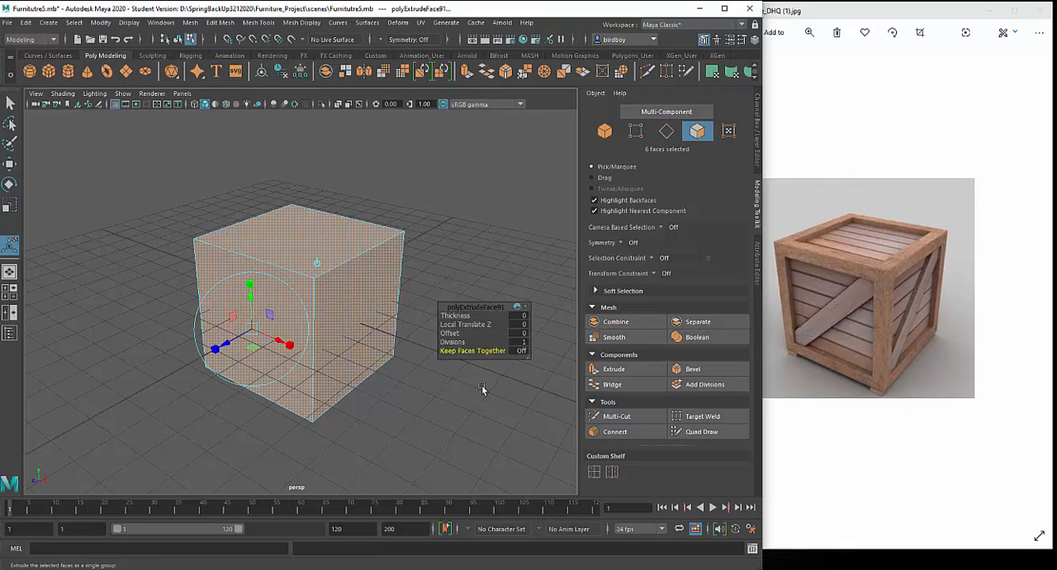
click(214, 351)
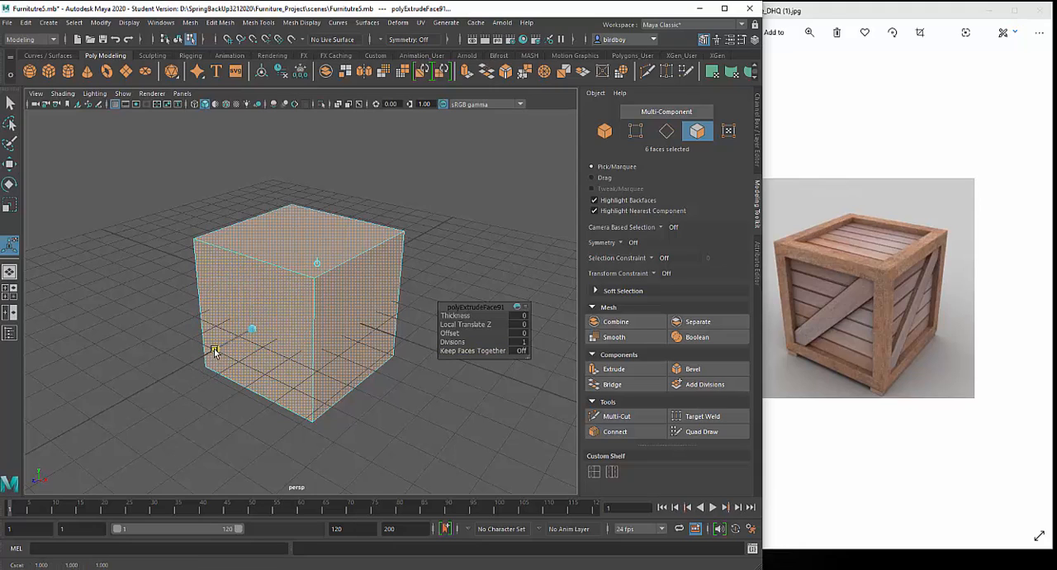
click(213, 351)
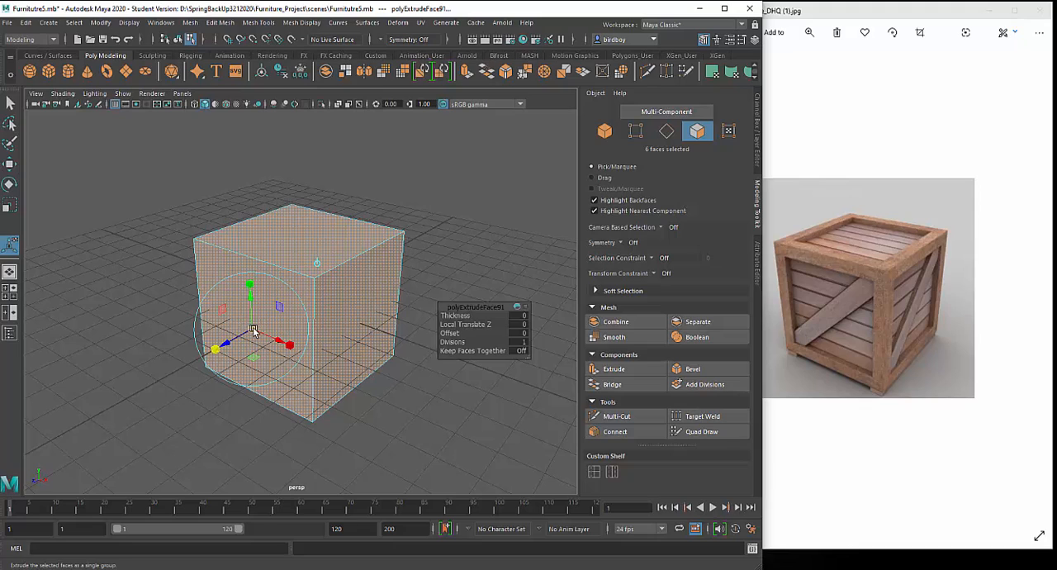
drag(254, 331, 250, 327)
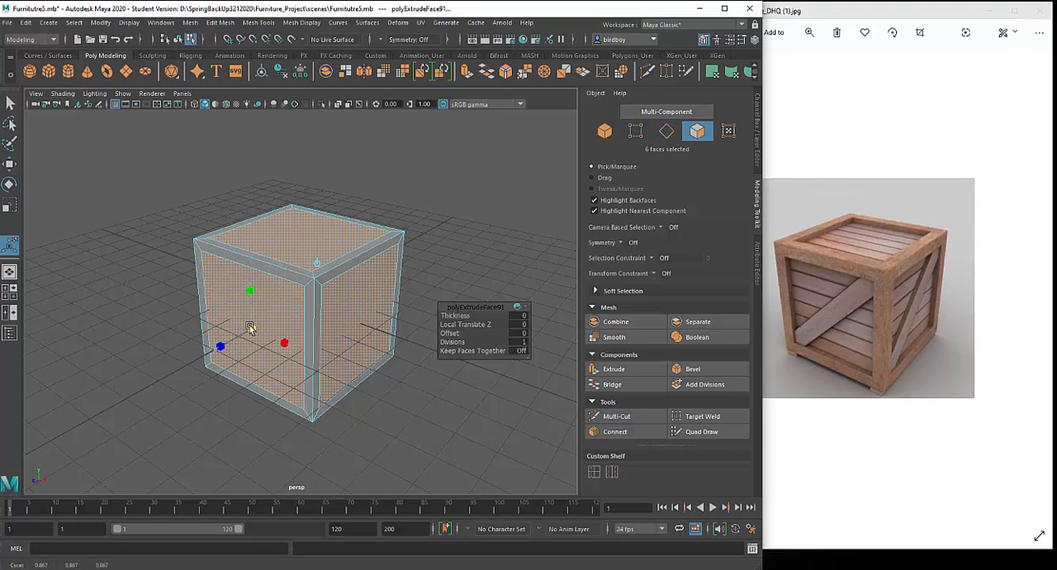
alt+drag(297, 434, 362, 430)
drag(313, 330, 309, 330)
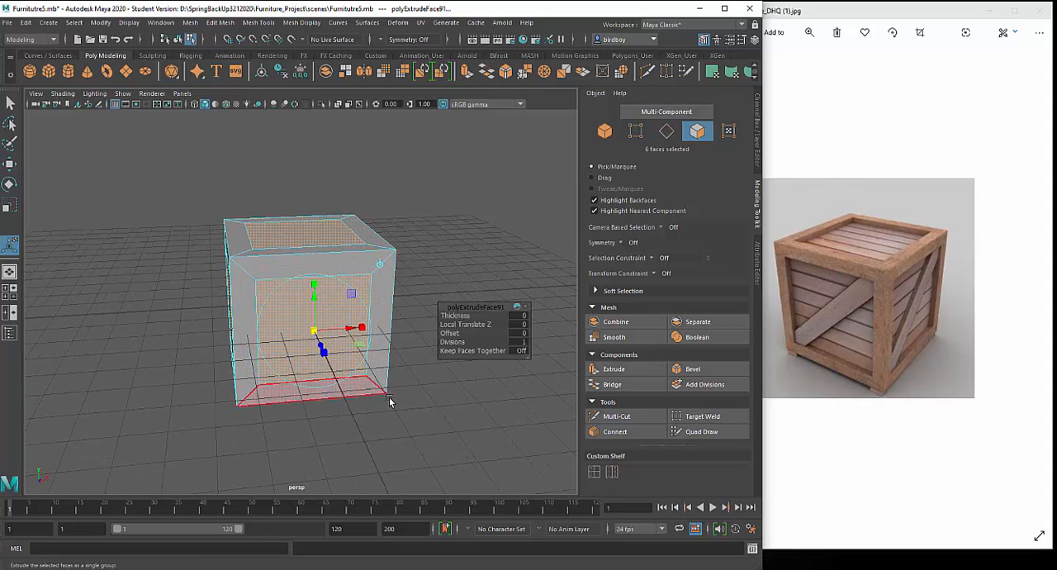
- Extrude the six inset faces inward with a Local Translate Z of about -0.413, and return to object selection
alt+drag(389, 396, 348, 415)
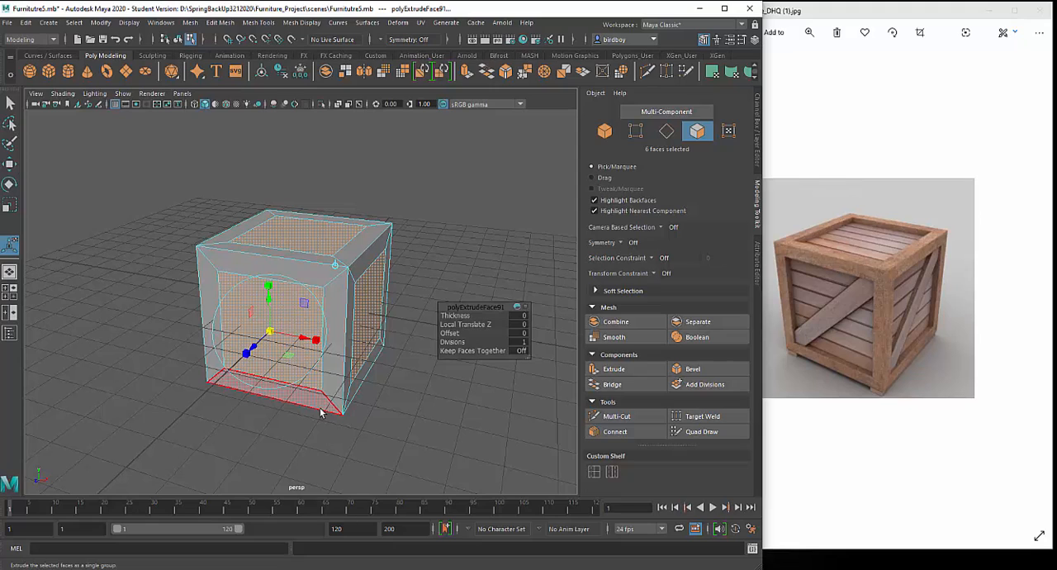
key(ctrl+e)
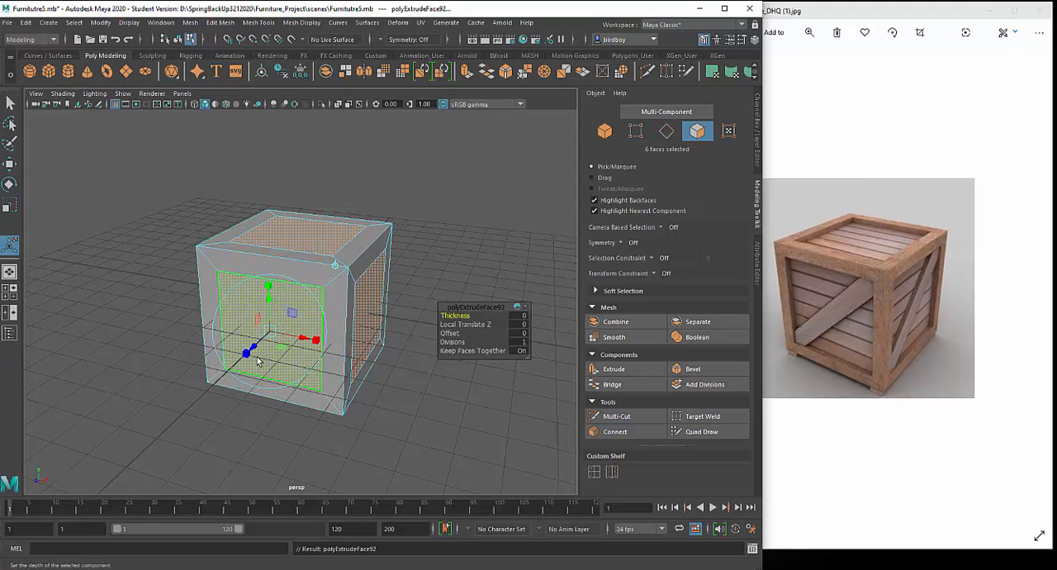
middle_drag(253, 351, 260, 347)
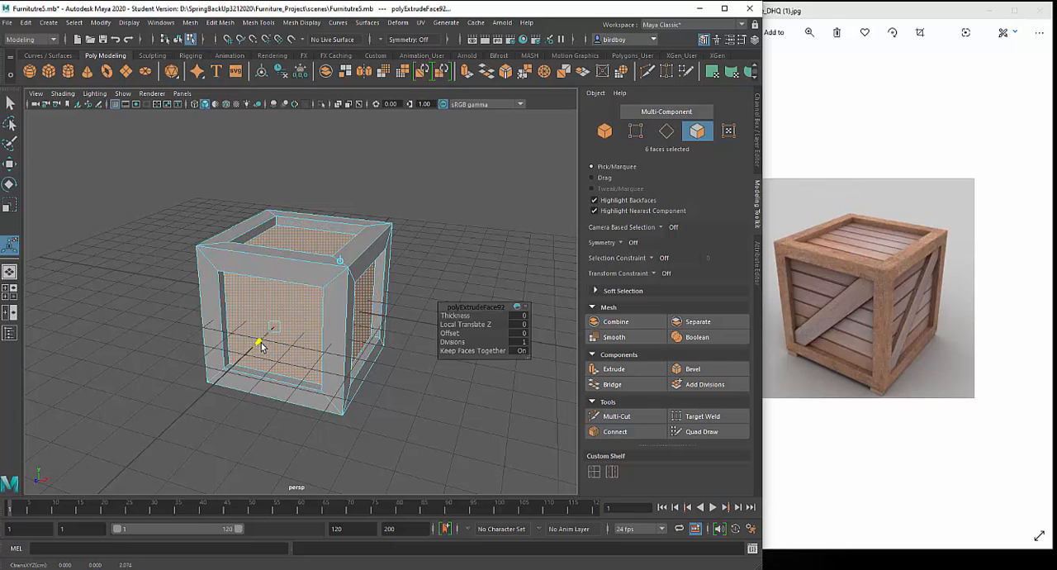
drag(262, 342, 262, 342)
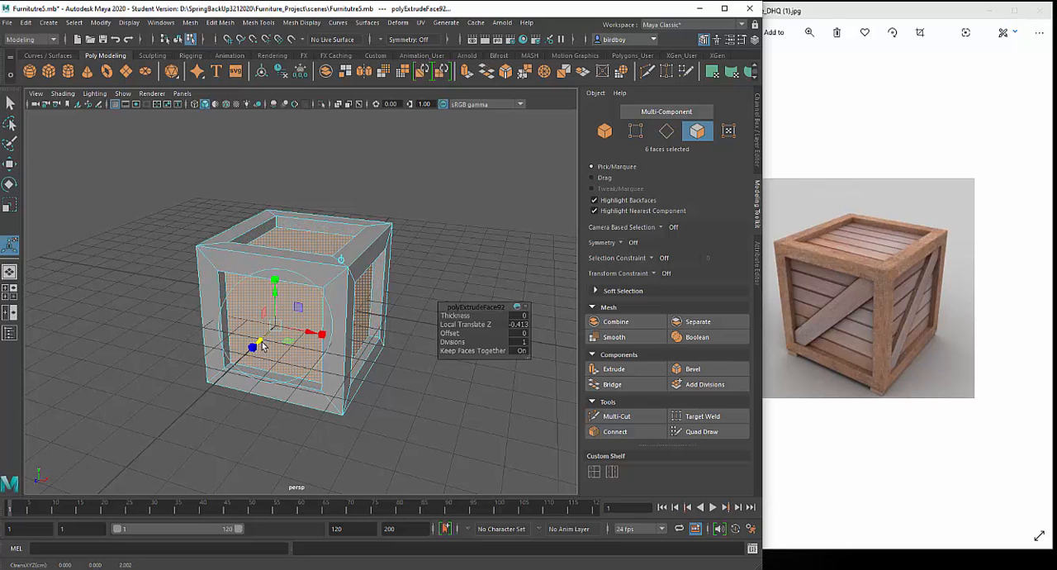
mouse_move(370, 441)
alt+mouse_down()
mouse_move(455, 425)
mouse_move(508, 433)
mouse_move(421, 394)
mouse_move(361, 439)
mouse_move(361, 424)
alt+mouse_up()
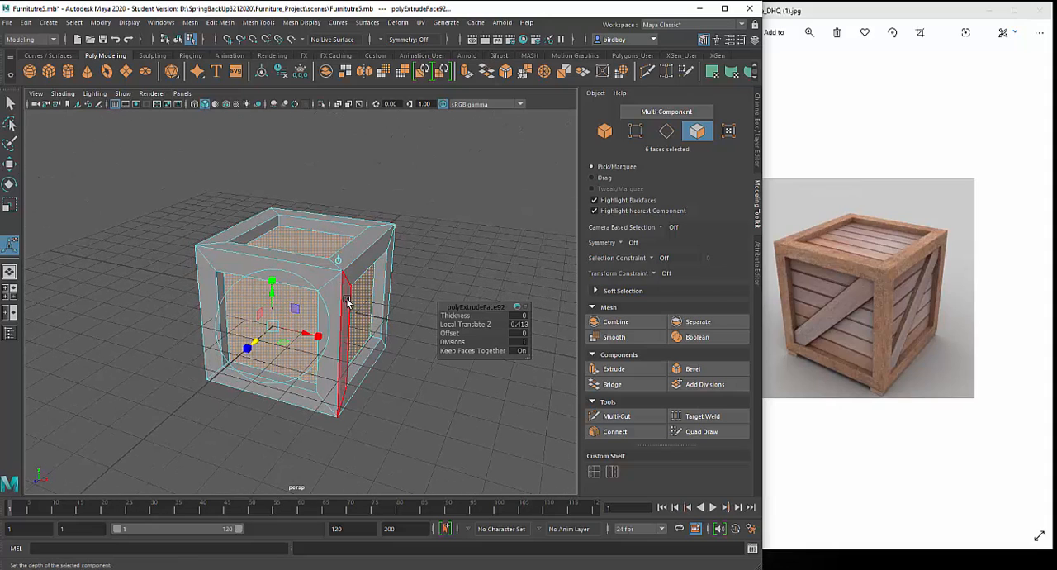
click(605, 131)
alt+middle_drag(324, 463, 345, 451)
alt+drag(345, 452, 471, 442)
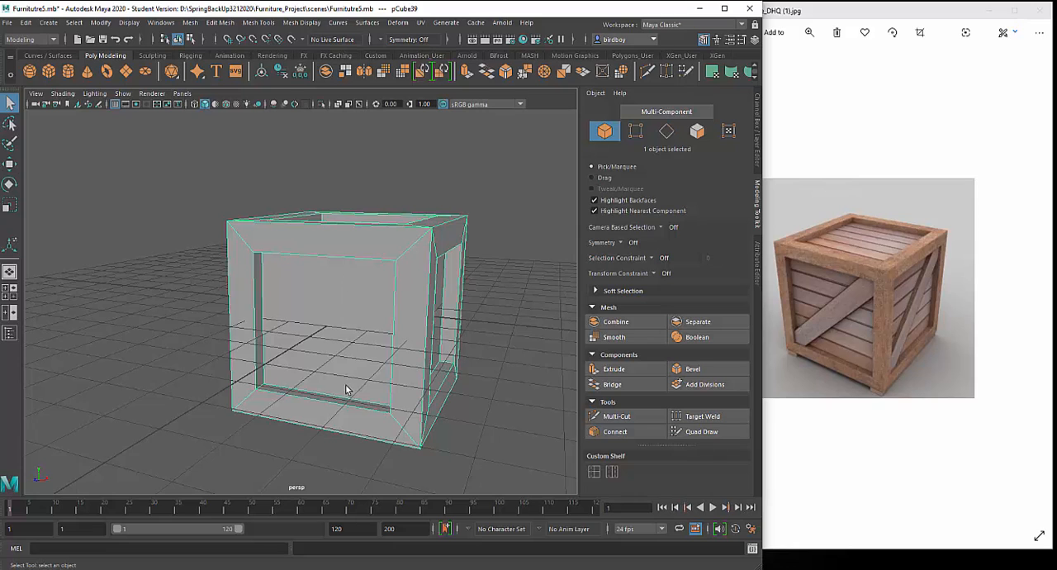
alt+drag(346, 390, 309, 358)
alt+drag(382, 444, 339, 385)
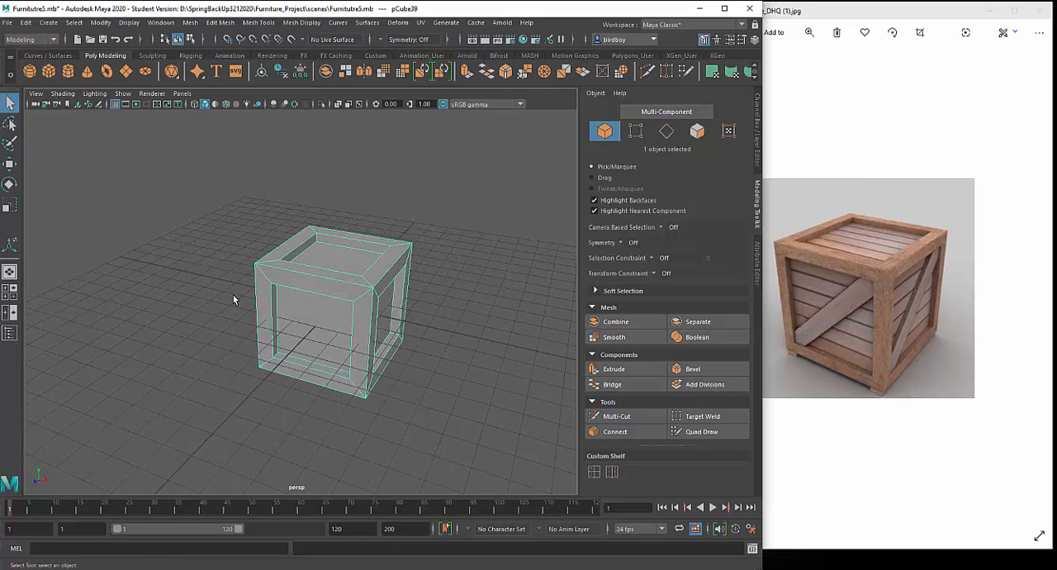
- Create a second polygon cube and move it forward along Z until it stands out from the crate's front face
click(49, 73)
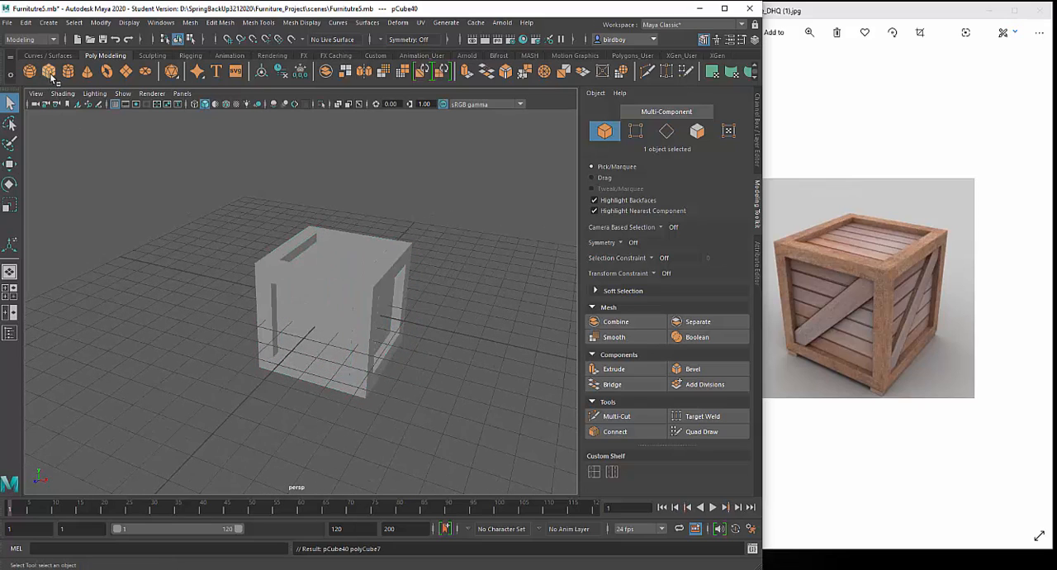
key(w)
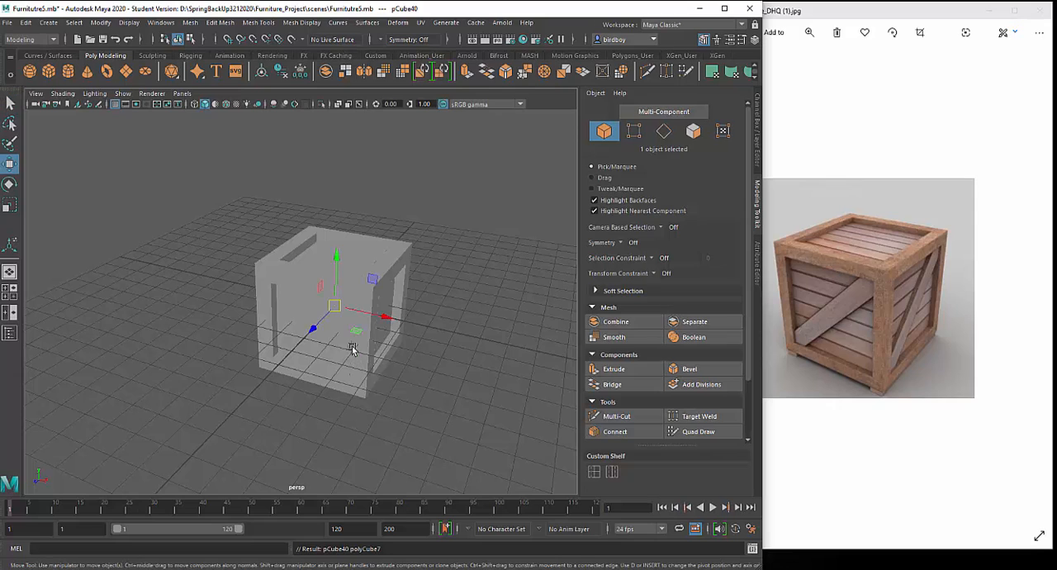
mouse_move(311, 327)
mouse_down()
mouse_move(287, 377)
mouse_move(342, 385)
mouse_up()
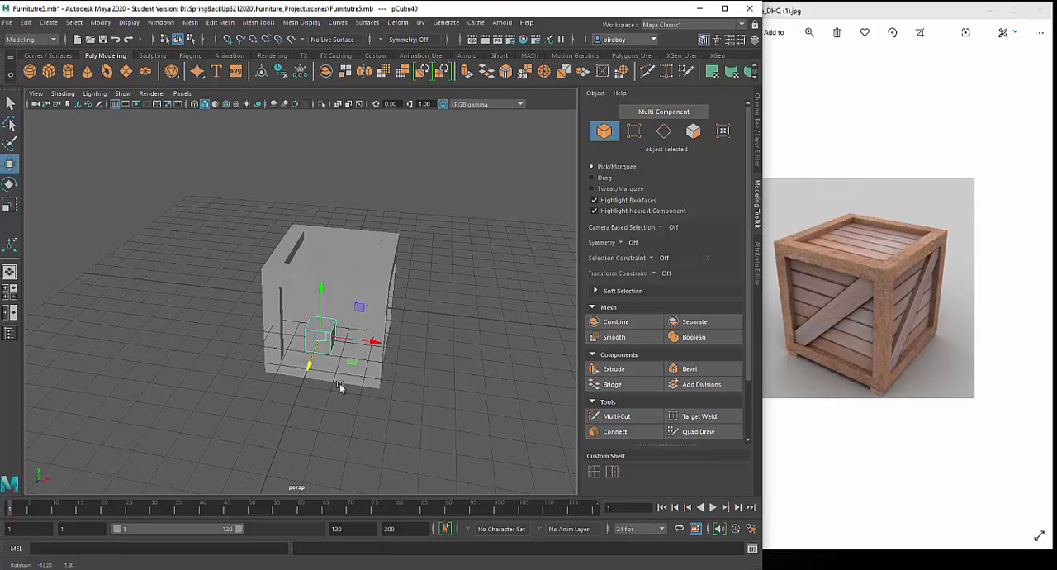
- Turn on Wireframe on Shaded display in the perspective view and frame the small cube at the crate's front
click(65, 93)
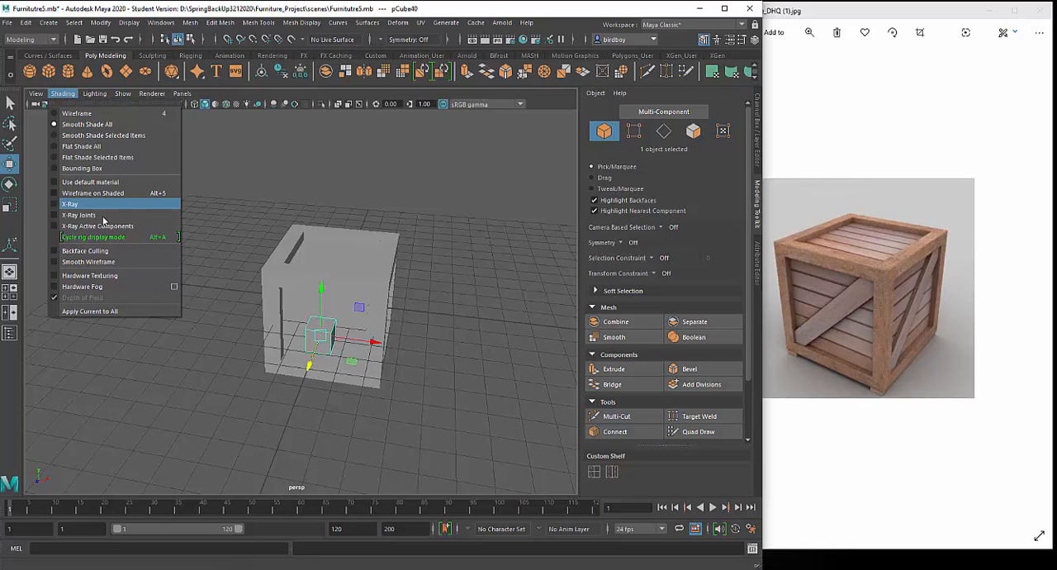
click(106, 193)
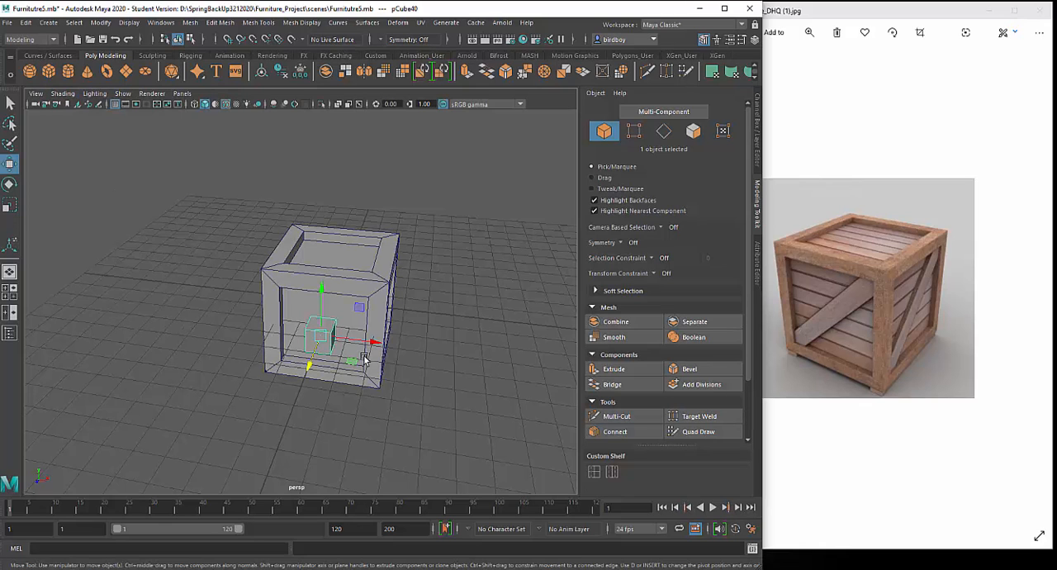
scroll(369, 431, up, 5)
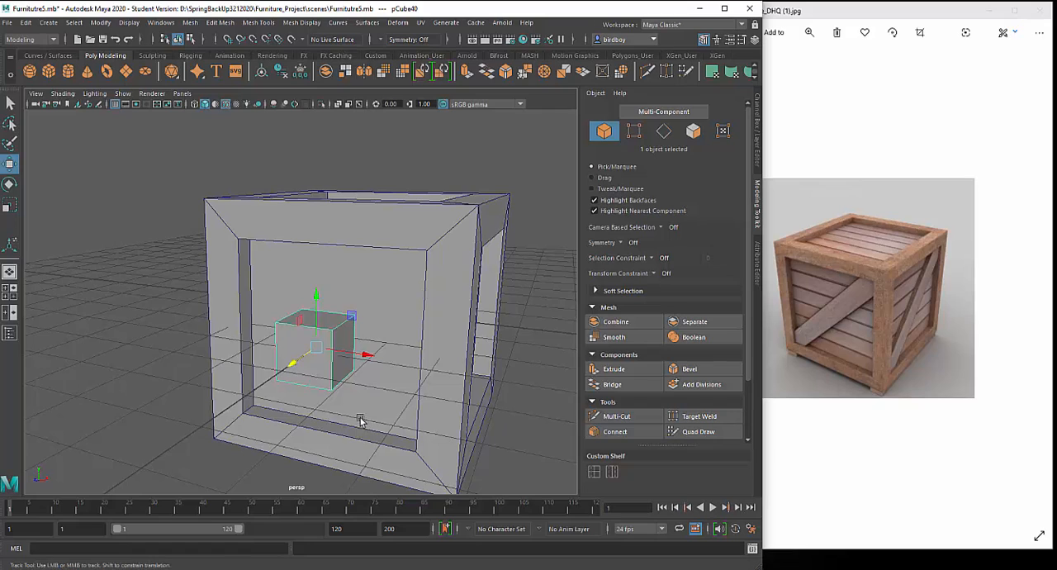
alt+middle_drag(359, 420, 350, 421)
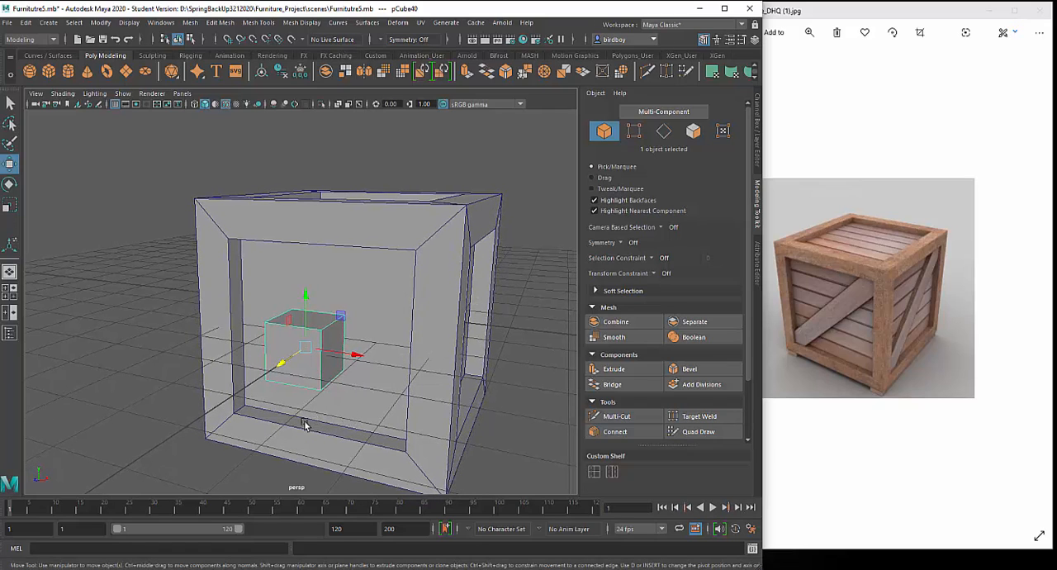
- Scale the small cube into a thin vertical plank of about 0.58 × 3.27 × 0.18 that spans the front opening's height
key(r)
mouse_move(285, 362)
mouse_down()
mouse_move(354, 353)
mouse_move(283, 366)
mouse_move(295, 353)
mouse_up()
drag(305, 300, 336, 189)
alt+drag(373, 367, 342, 383)
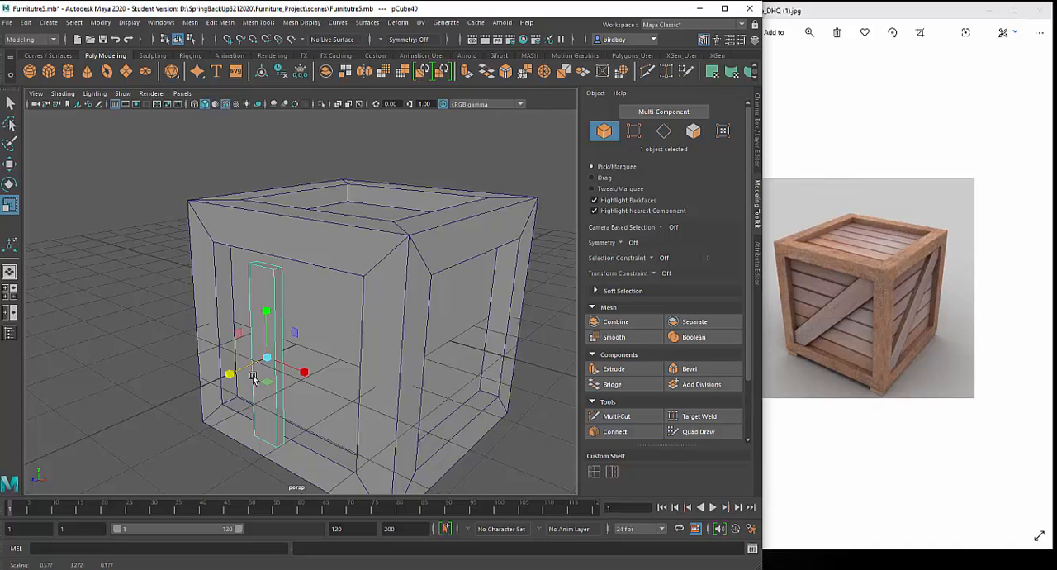
alt+drag(318, 423, 363, 388)
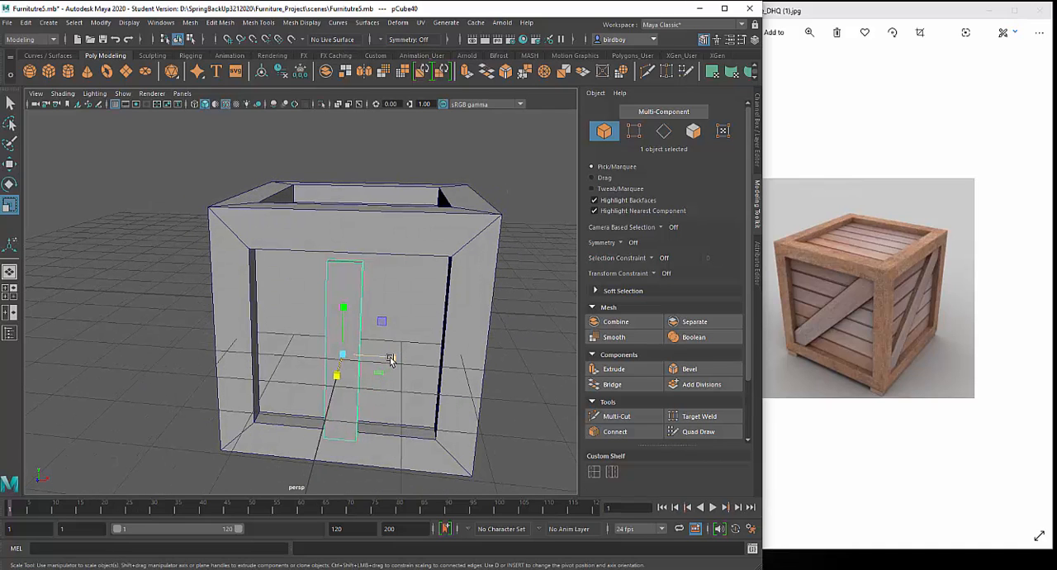
alt+drag(385, 378, 230, 359)
- Move the plank back along Z to about 2.03 so it sits against the crate's recessed front panel
key(w)
middle_drag(230, 359, 262, 352)
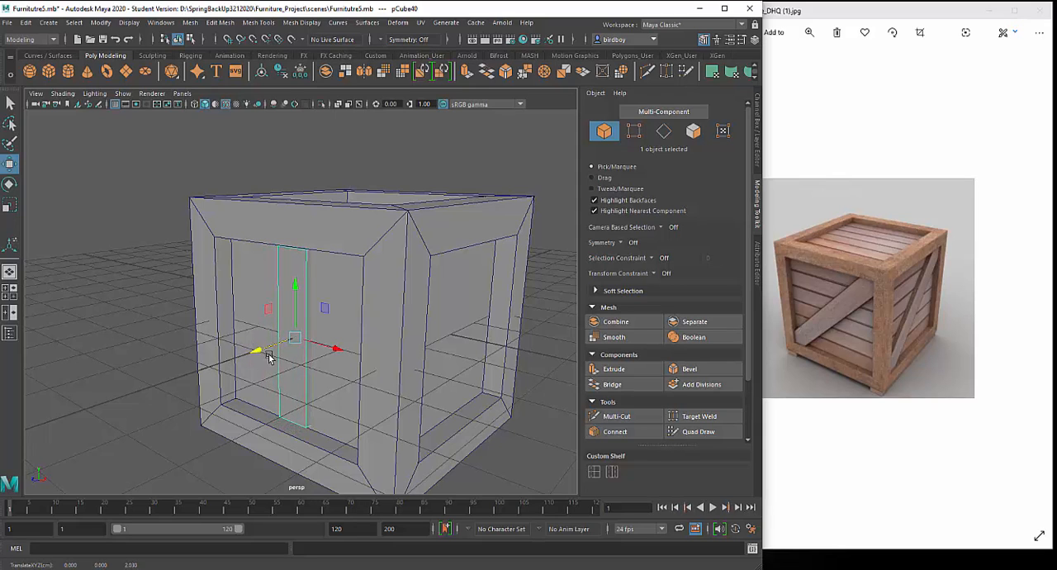
alt+drag(343, 431, 377, 432)
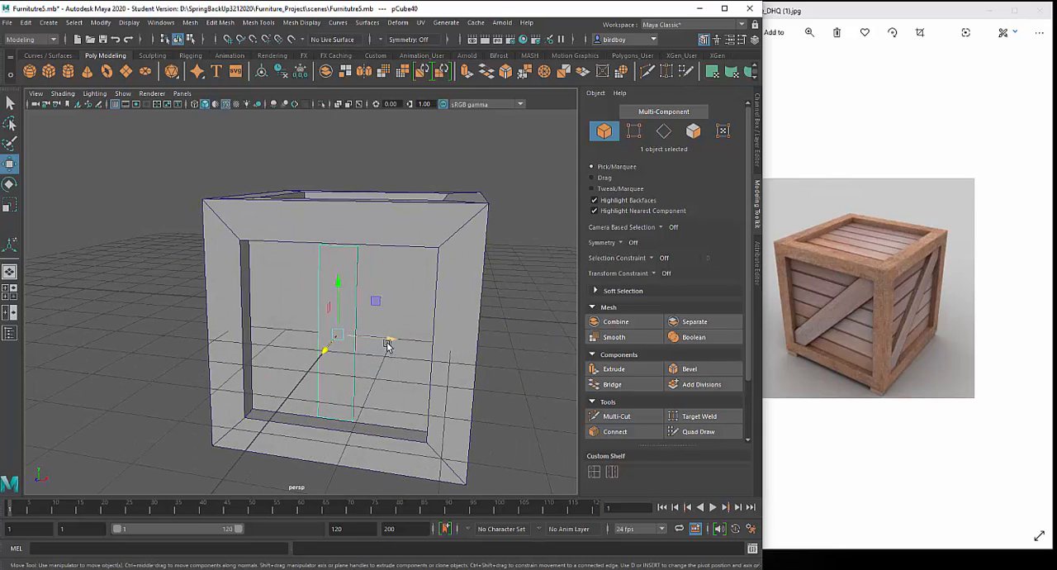
- Move the plank along X to the right end of the front opening and duplicate it at even spacing until five planks fill it
drag(389, 339, 411, 386)
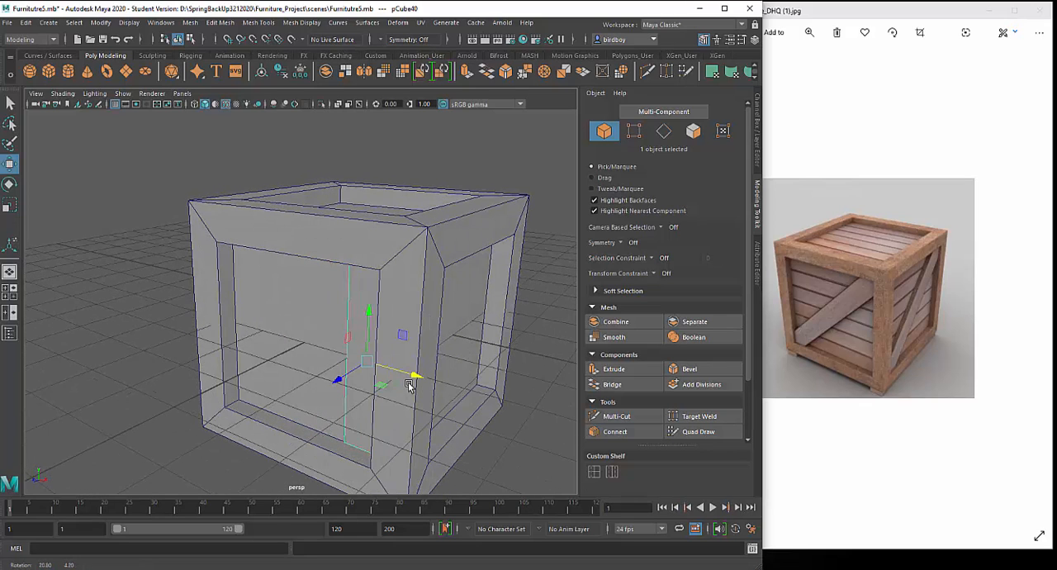
alt+drag(419, 388, 357, 394)
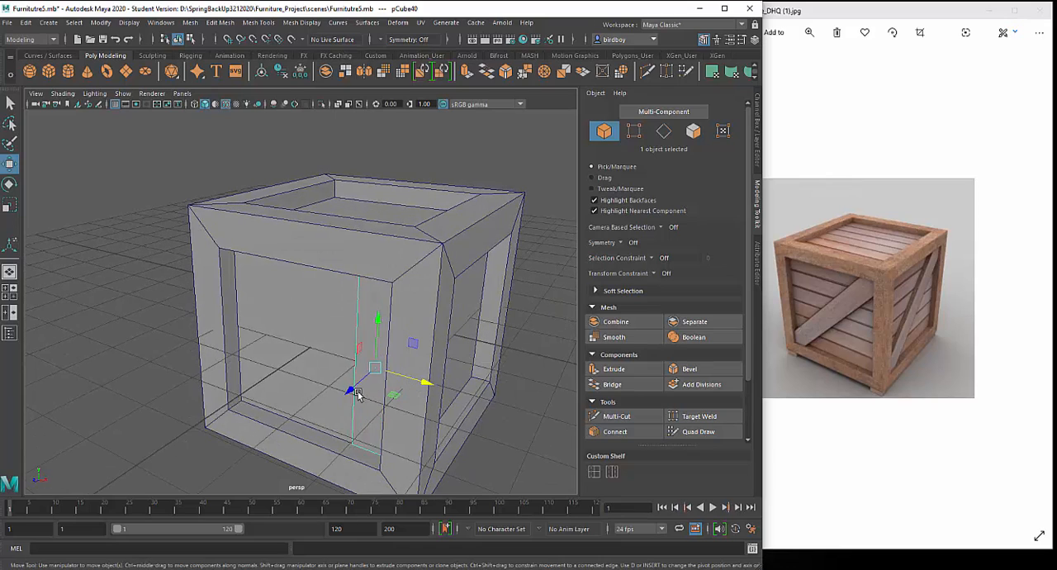
key(ctrl+d)
drag(427, 386, 388, 372)
key(shift+d)
key(shift+d)
key(shift+d)
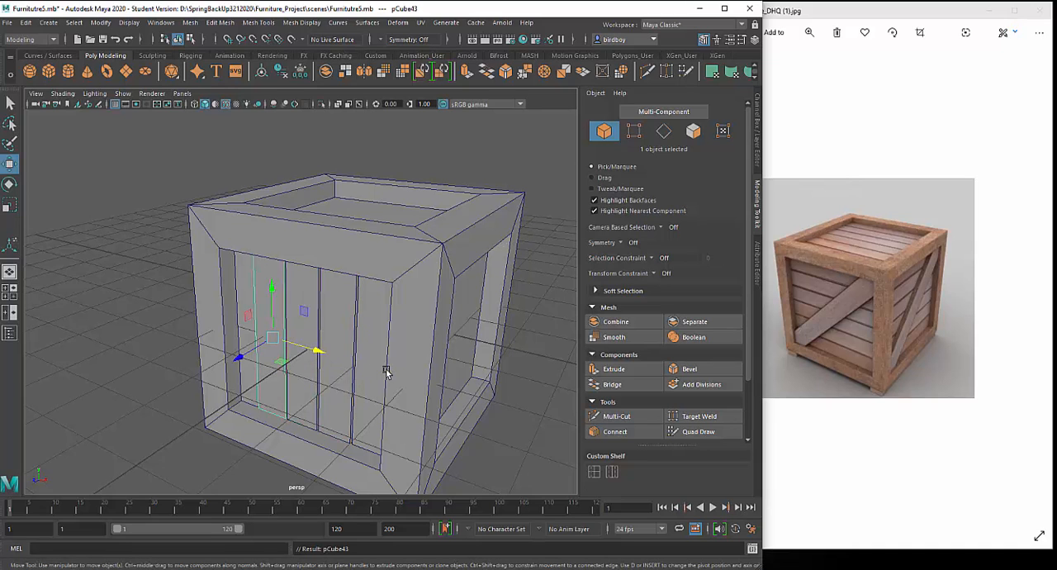
mouse_move(394, 420)
alt+mouse_down()
mouse_move(347, 417)
mouse_move(474, 408)
mouse_move(388, 413)
mouse_move(403, 416)
alt+mouse_up()
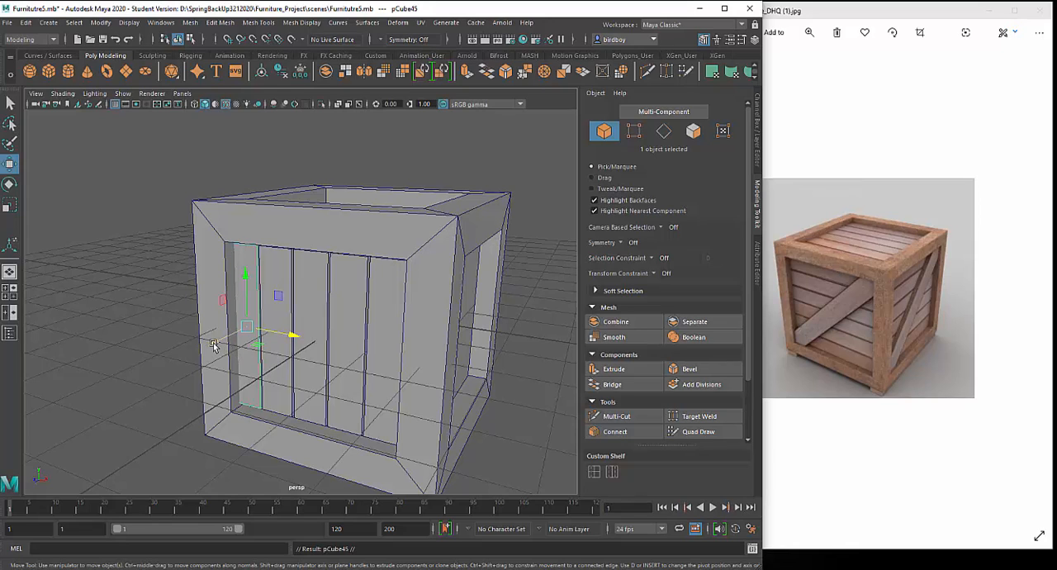
- Move the extra plank copy forward along Z to about 2.30, rotate it into a diagonal brace and centre it across the front opening
drag(213, 343, 203, 363)
key(ctrl+z)
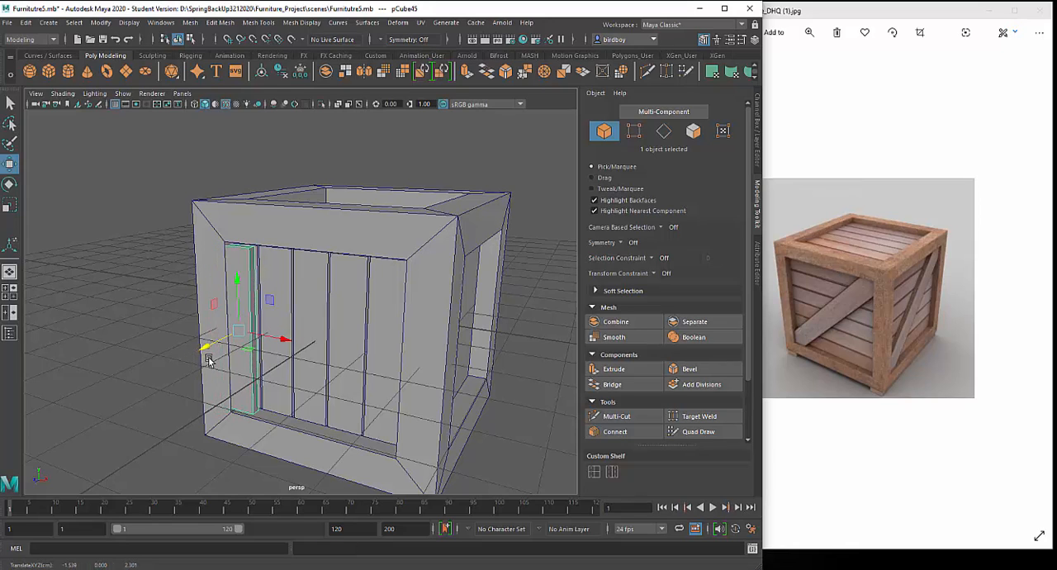
key(e)
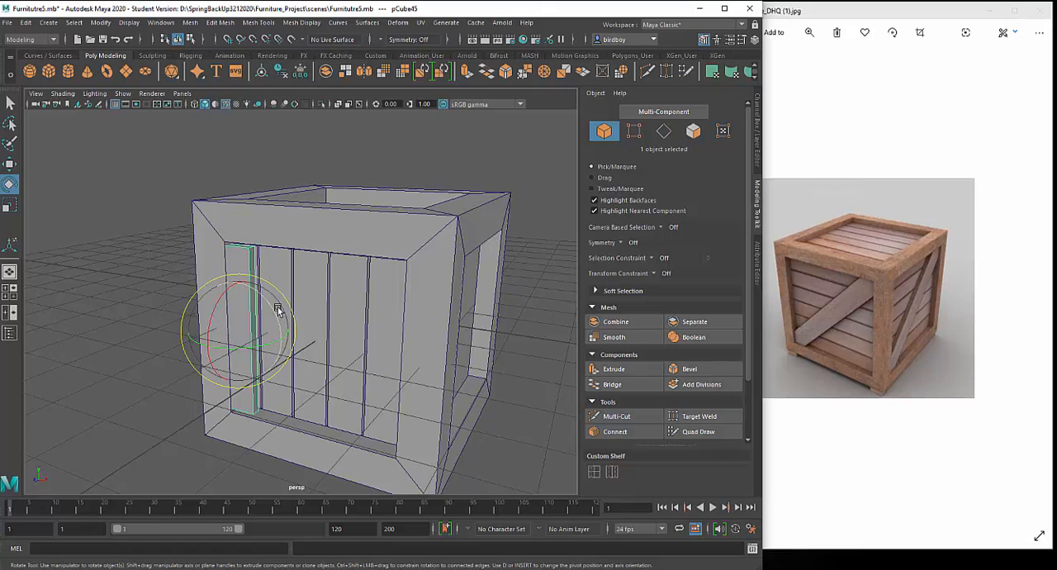
drag(275, 314, 357, 376)
key(w)
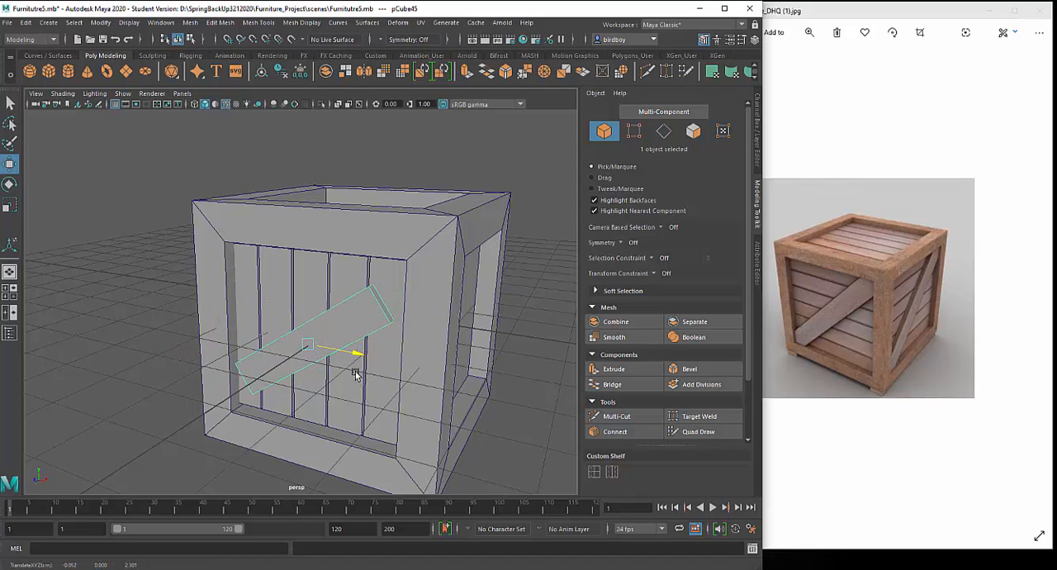
mouse_move(387, 410)
alt+mouse_down()
mouse_move(420, 410)
mouse_move(381, 413)
alt+mouse_up()
- Scale the diagonal brace lengthwise to about 5.19 so it reaches both sides of the front frame
key(r)
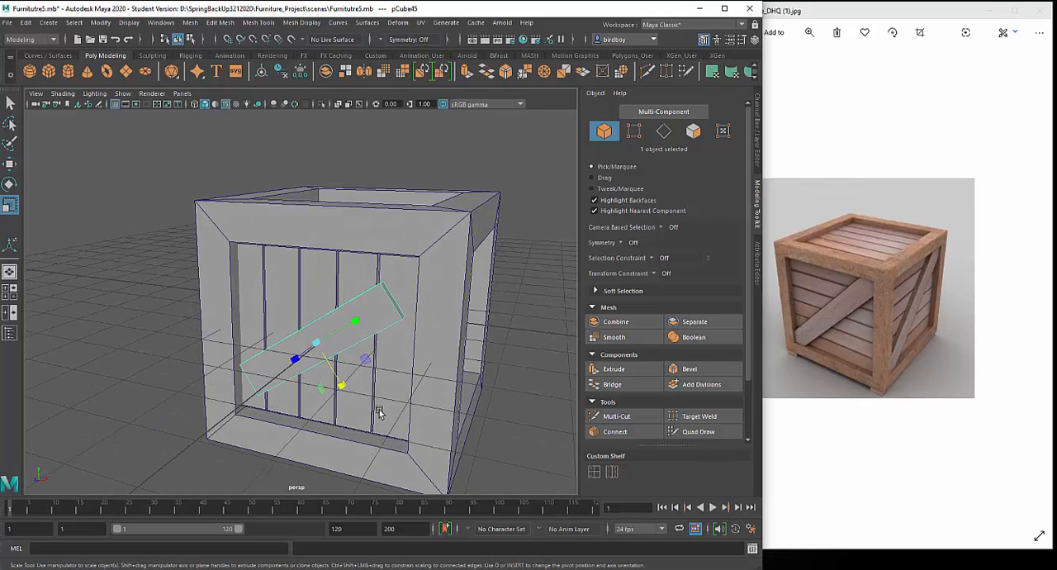
drag(358, 327, 395, 304)
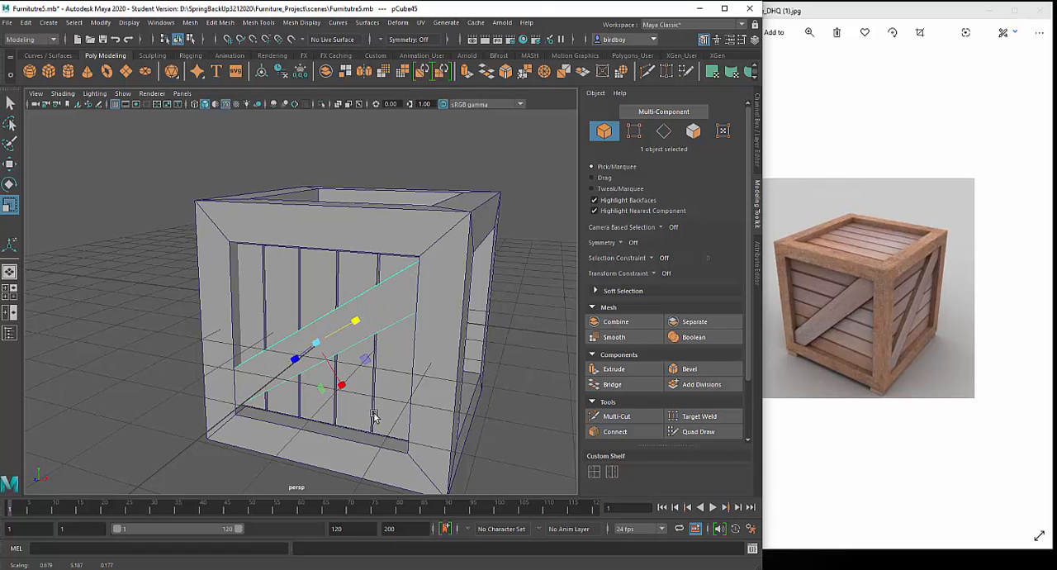
alt+drag(376, 425, 346, 427)
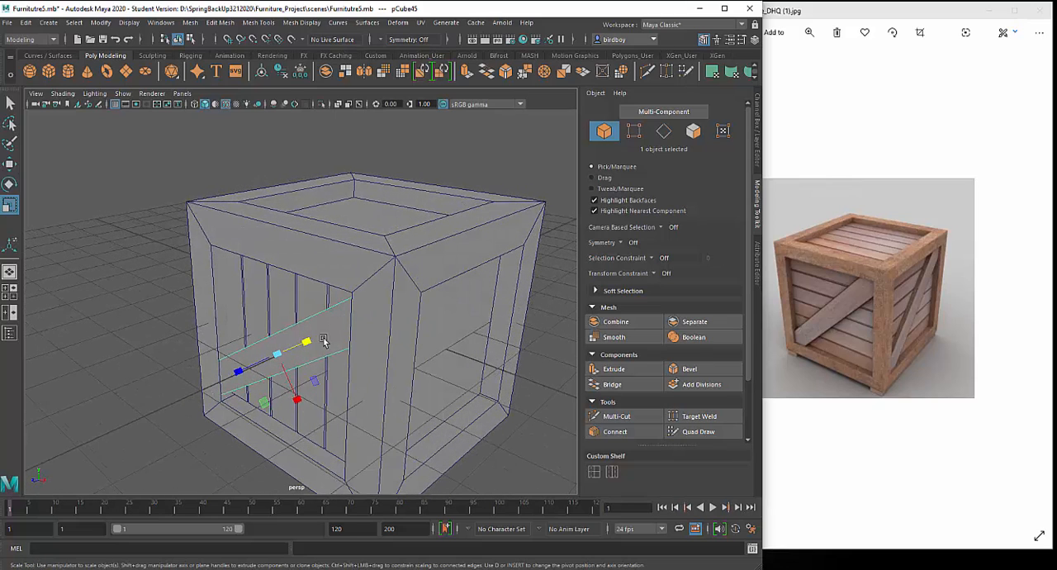
key(w)
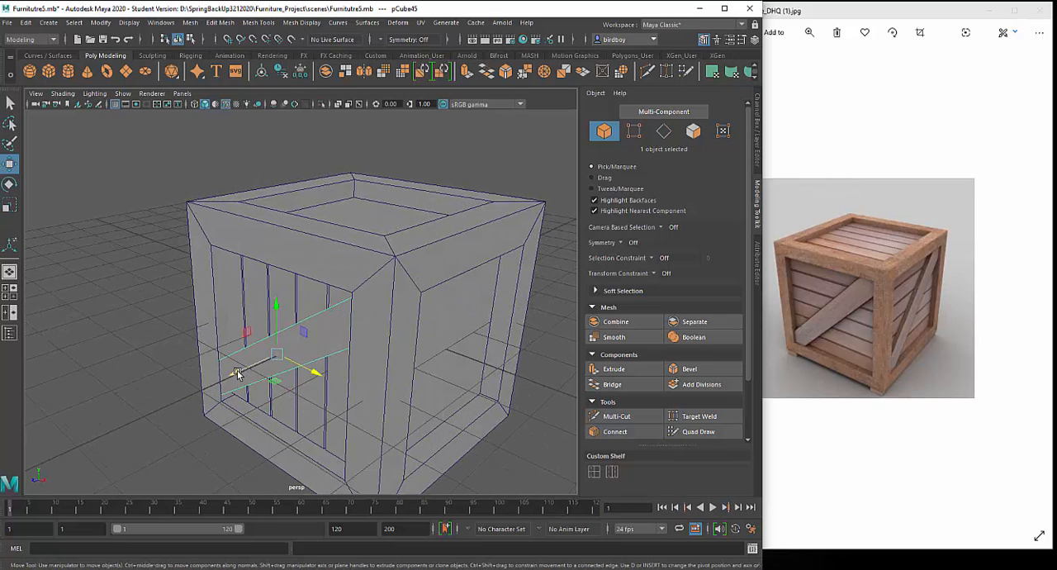
alt+drag(289, 435, 333, 432)
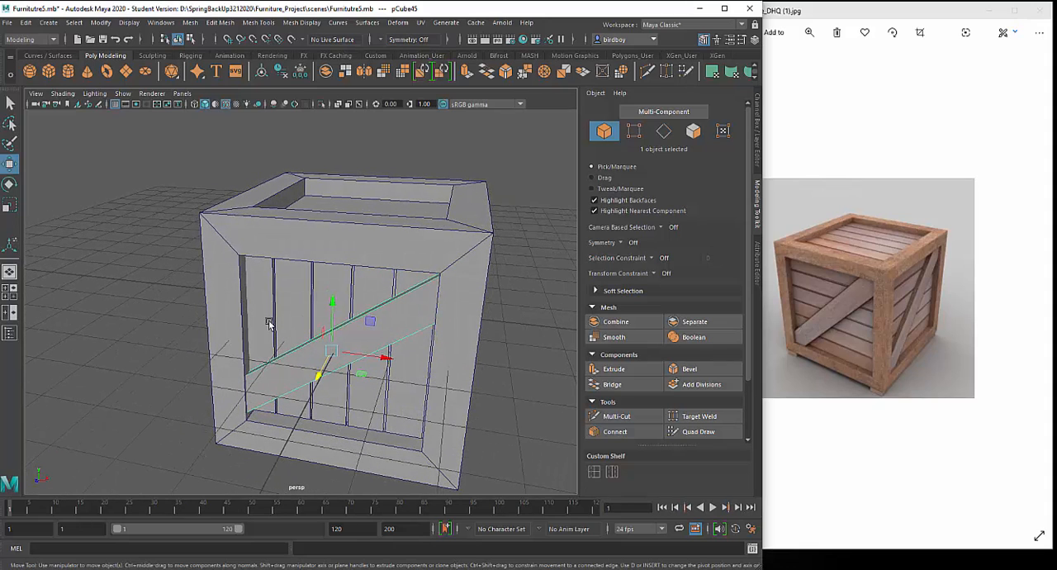
- Select the five front planks together with the diagonal brace and group them
shift+click(305, 291)
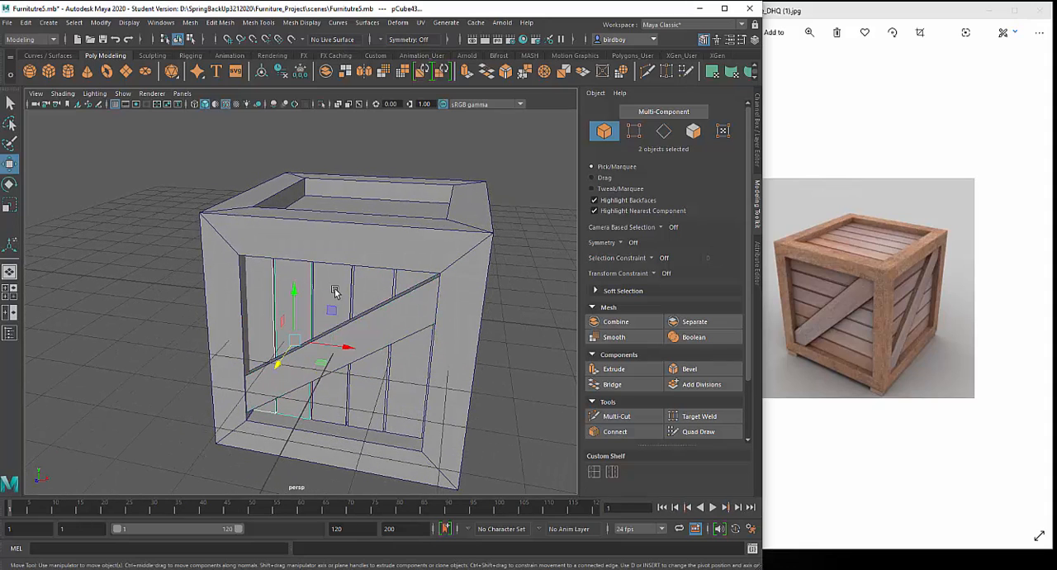
shift+click(335, 291)
shift+click(392, 293)
shift+click(410, 283)
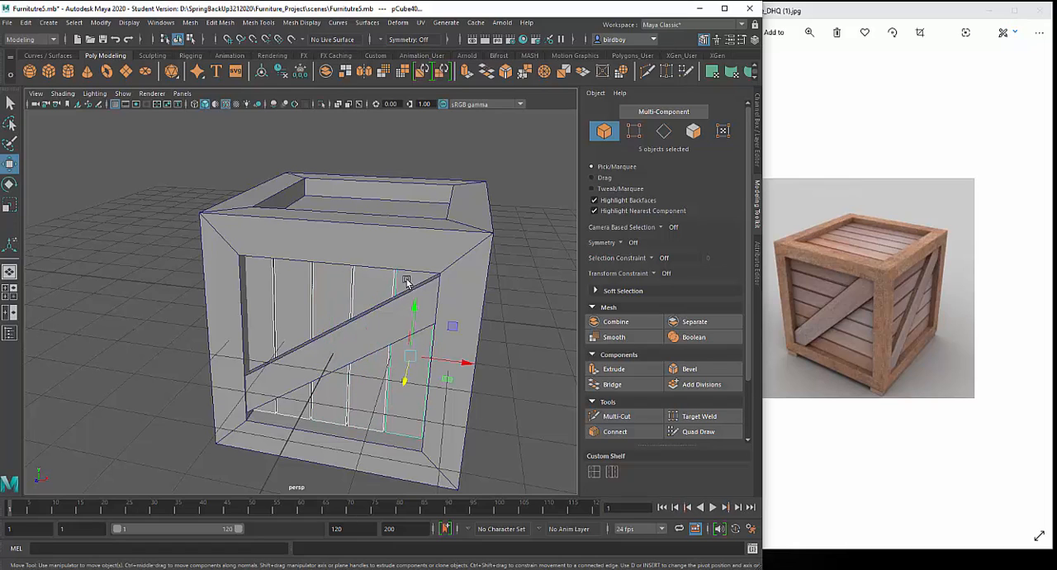
shift+click(344, 341)
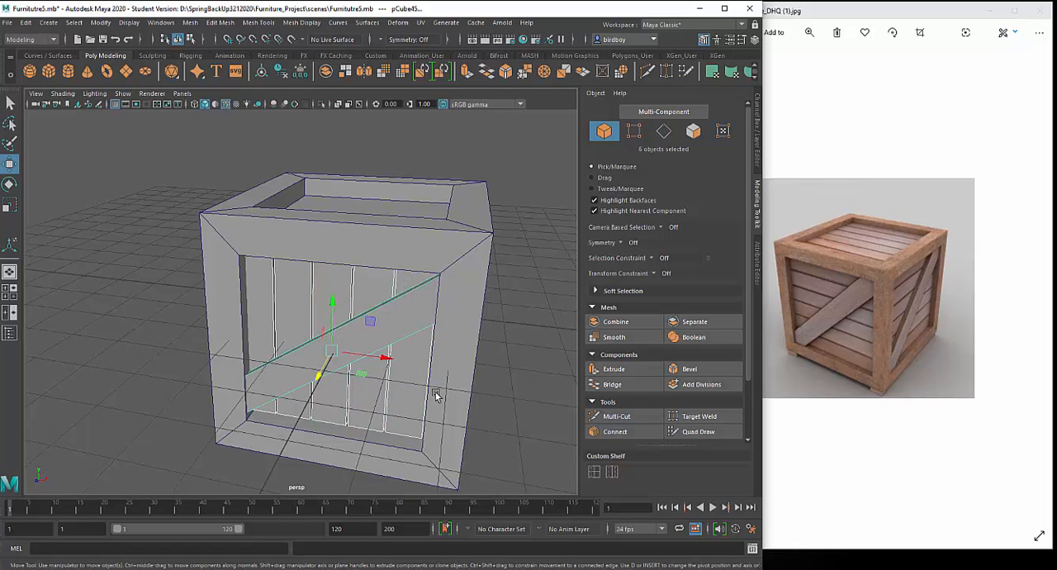
key(ctrl+g)
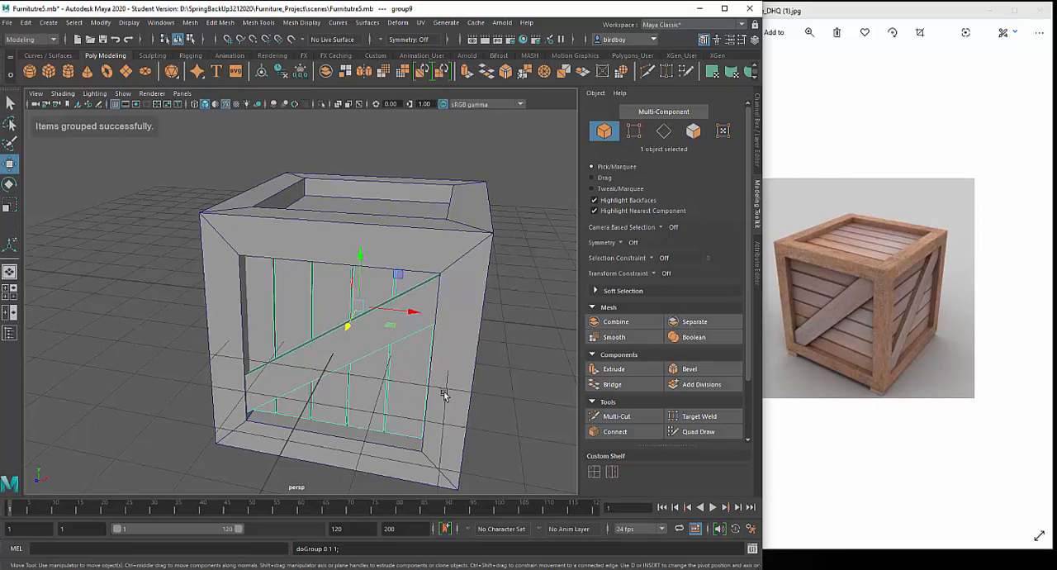
- Open the Duplicate Special options for the plank group and set the number of copies to 3
alt+right_drag(445, 395, 373, 296)
alt+drag(372, 296, 401, 311)
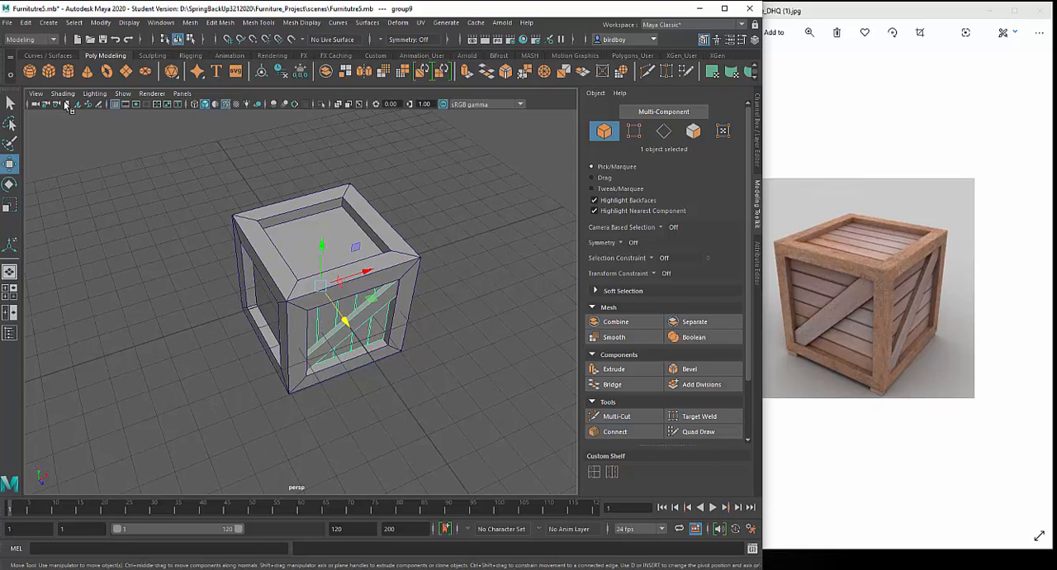
click(30, 25)
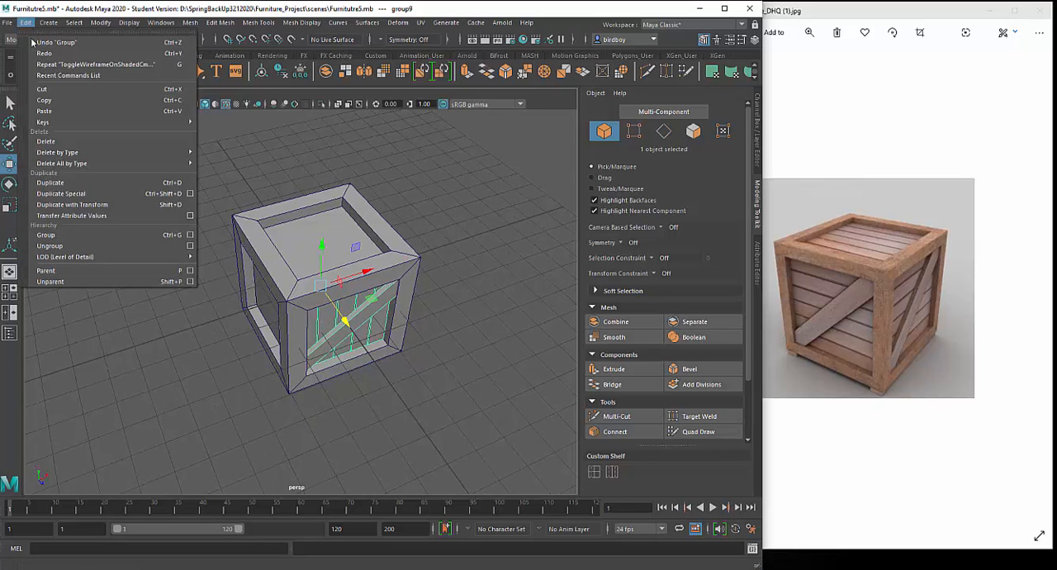
click(190, 194)
drag(600, 190, 502, 259)
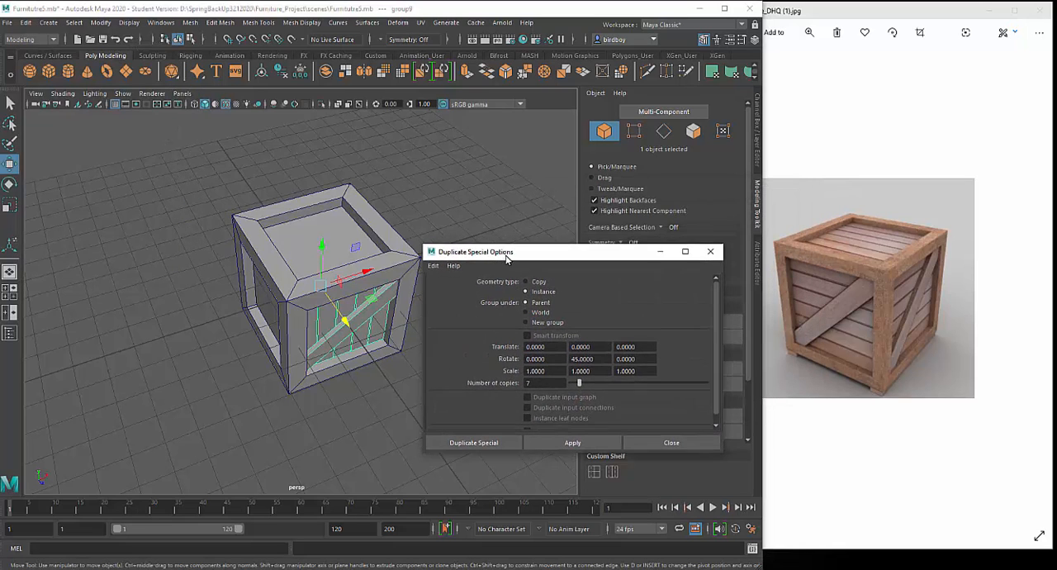
alt+drag(360, 342, 368, 339)
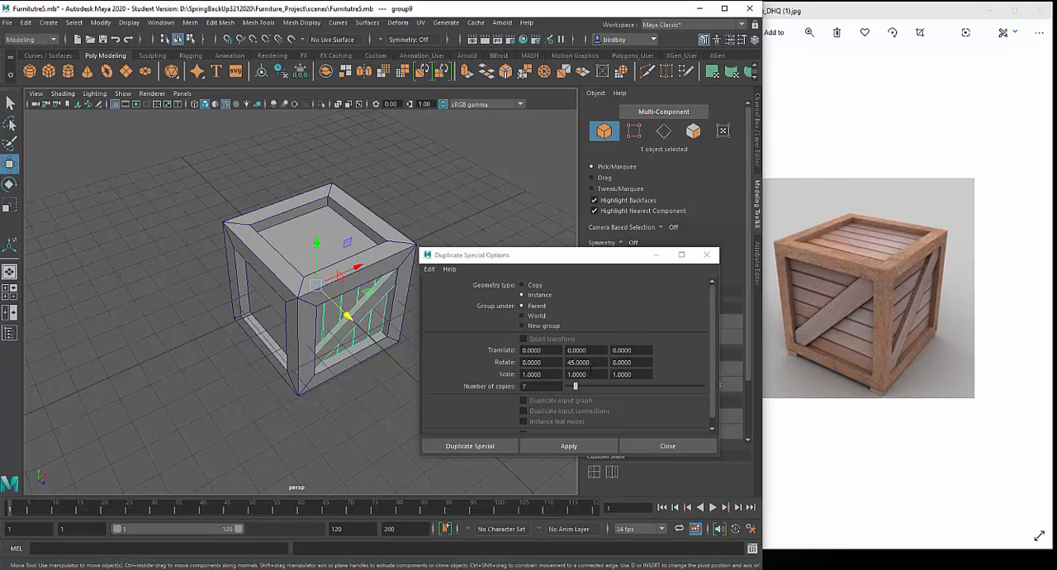
click(576, 387)
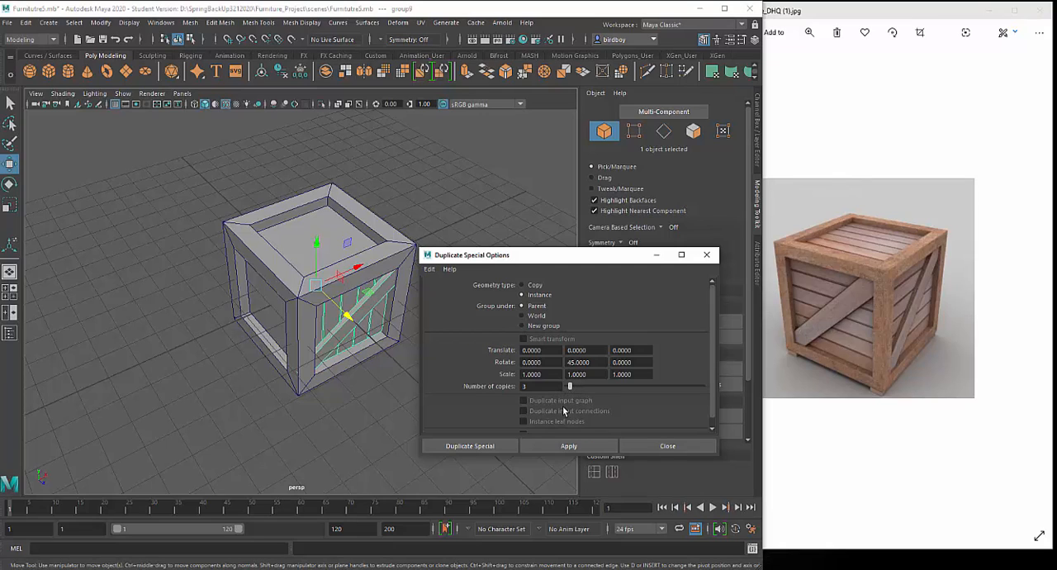
- Try making three instances of the plank group rotated 45 degrees about Y each, and undo the copies
click(561, 446)
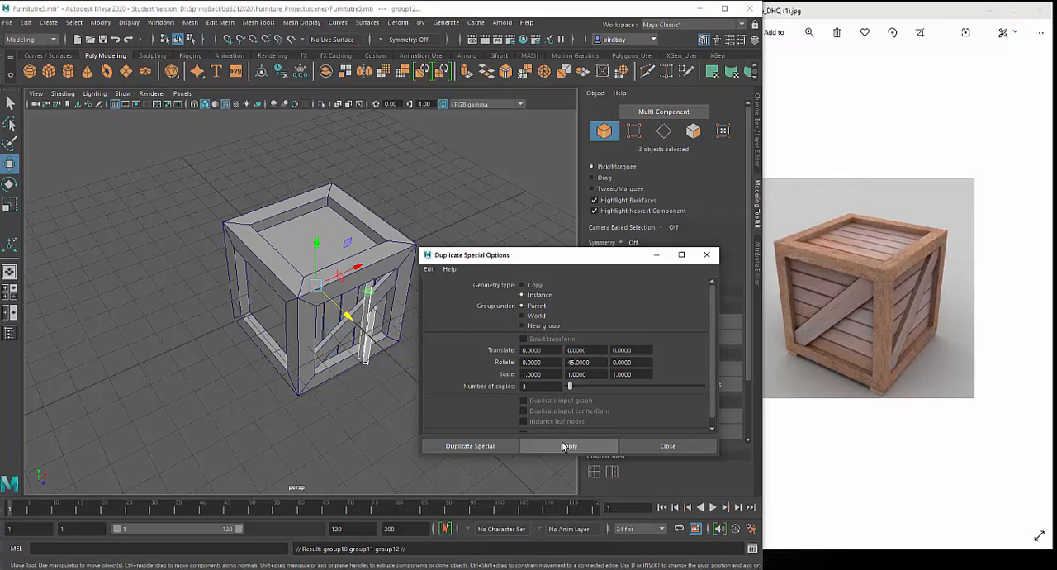
alt+drag(374, 435, 295, 421)
key(ctrl+z)
- Set the Y rotation to 90 degrees and create three instances of the plank group to cover the crate's other sides
click(573, 362)
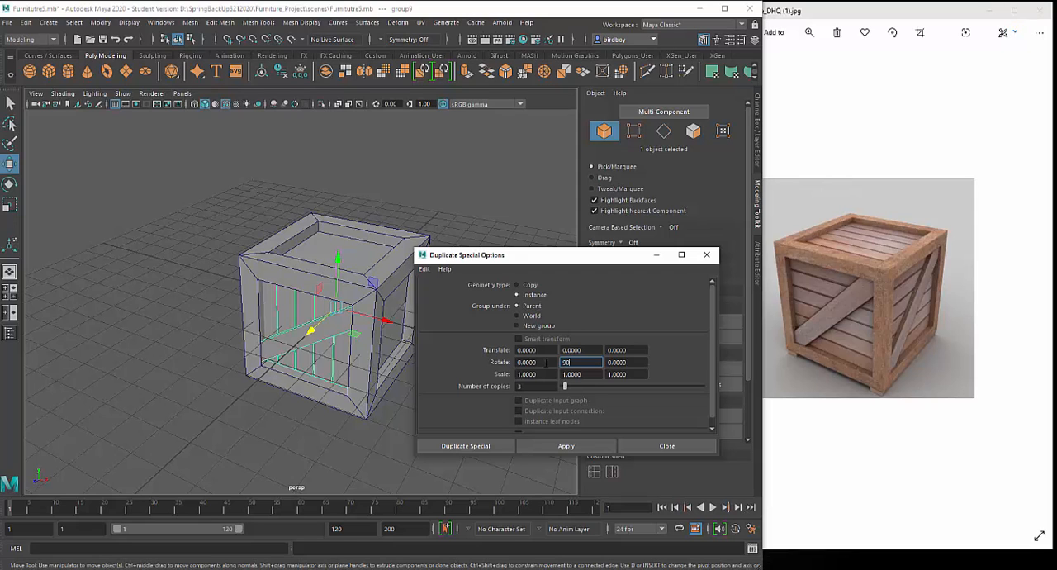
click(567, 446)
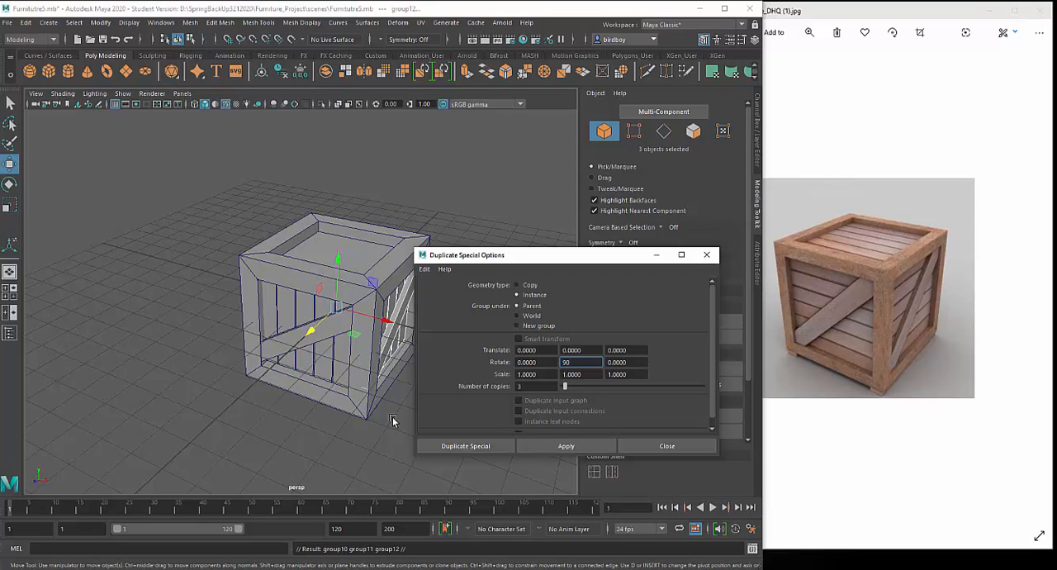
alt+drag(361, 404, 284, 287)
alt+drag(309, 345, 394, 404)
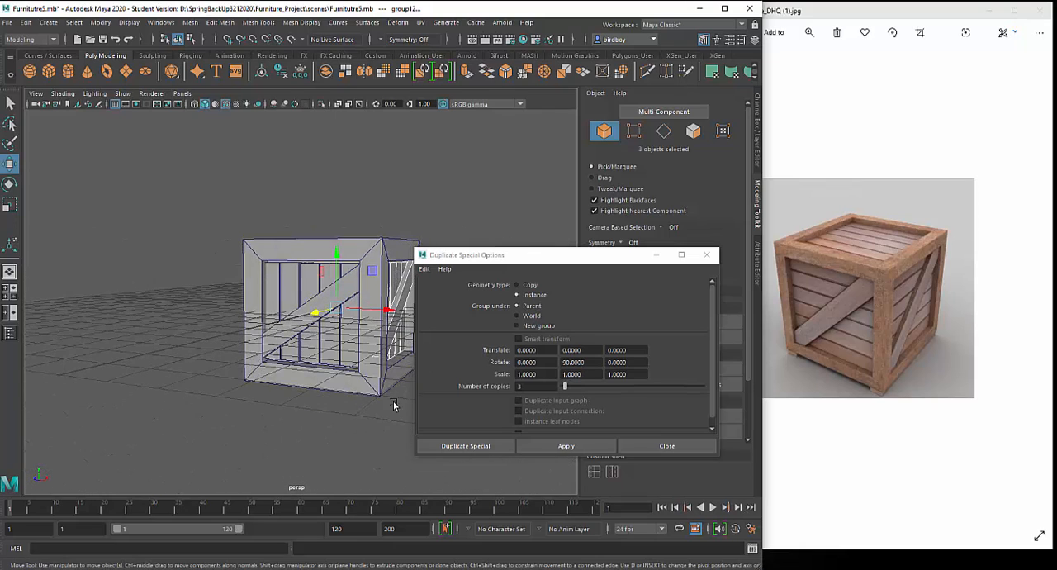
alt+middle_drag(388, 401, 340, 355)
alt+right_drag(340, 356, 375, 449)
alt+drag(361, 397, 417, 420)
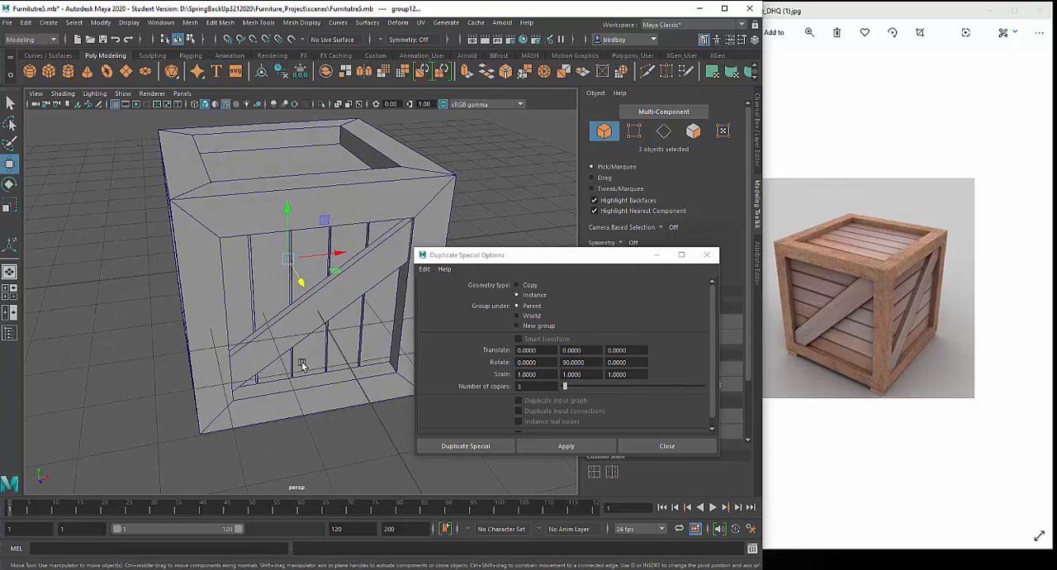
- Bevel the crate's frame object with a fraction of 0.2
alt+drag(300, 359, 306, 301)
click(250, 215)
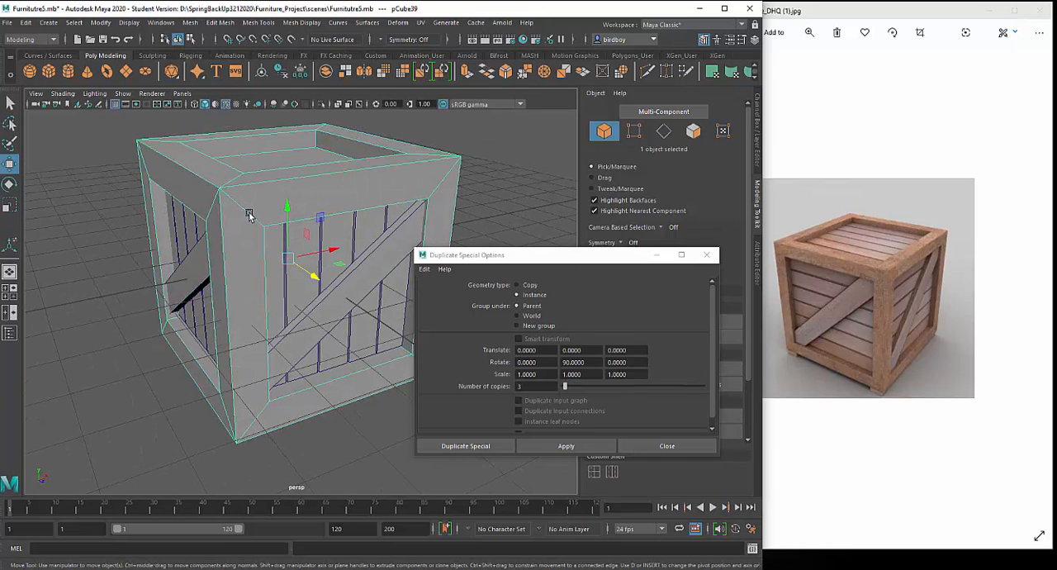
drag(484, 258, 352, 412)
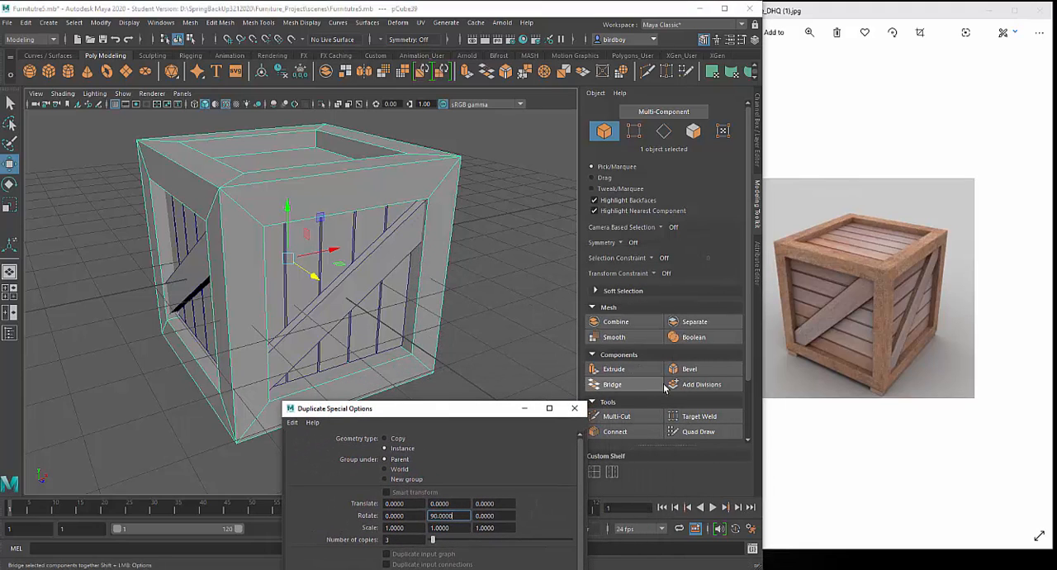
click(700, 369)
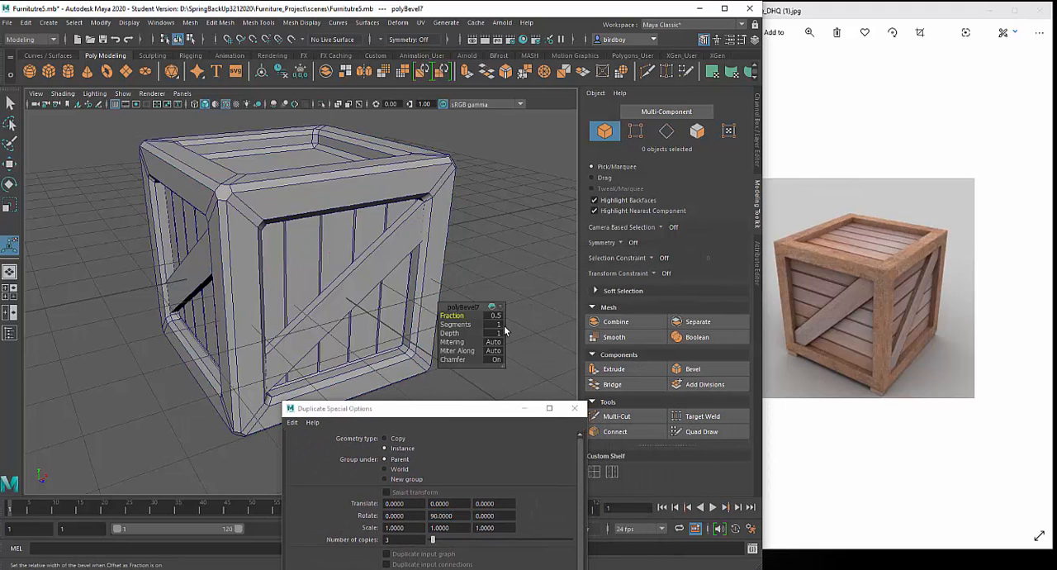
click(494, 316)
text(0.2)
key(Return)
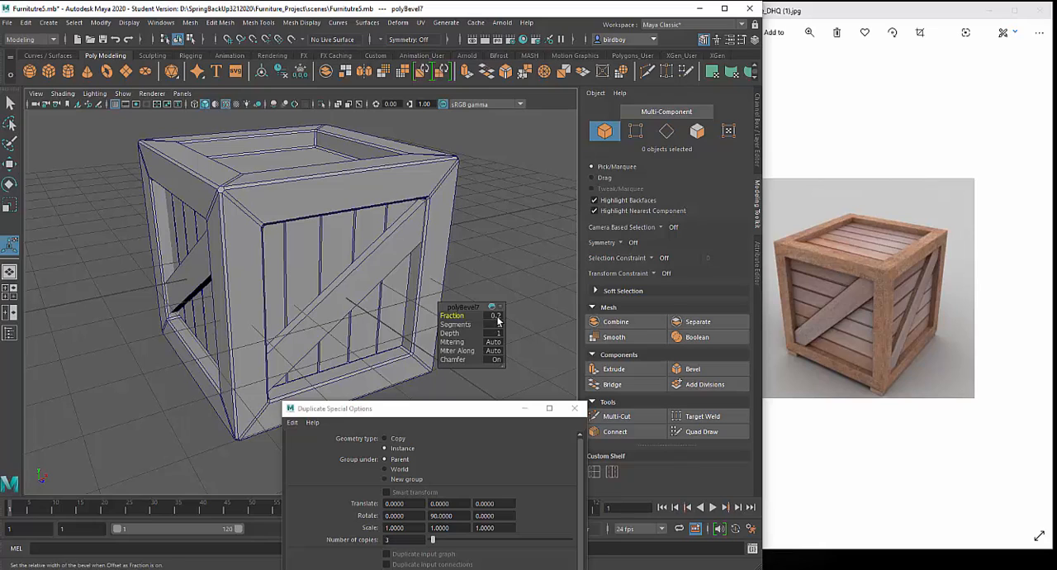
- Set the frame bevel's fraction to 0.1 and its segments to 2
click(497, 320)
key(Return)
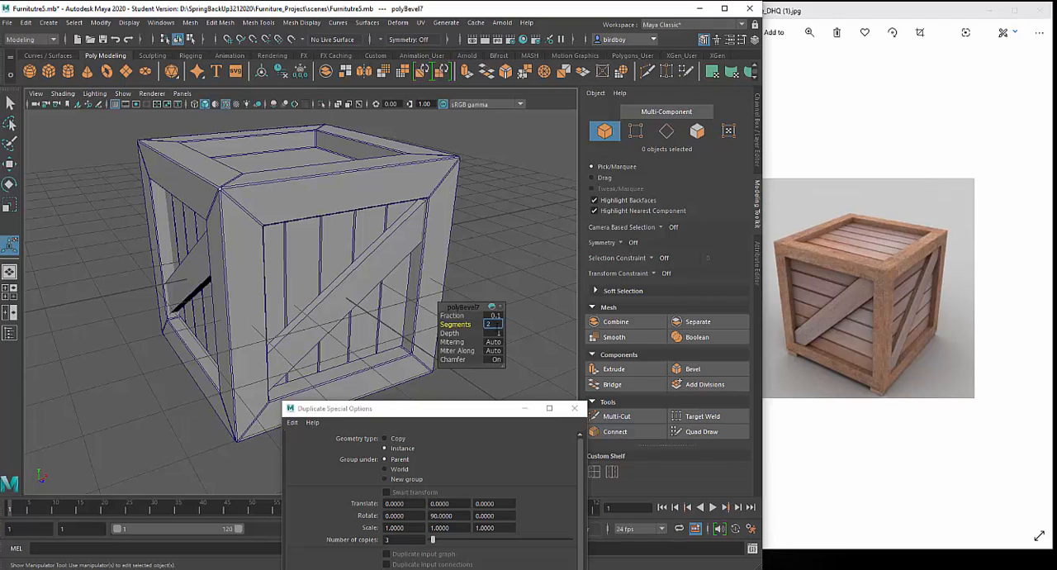
text(2)
key(Return)
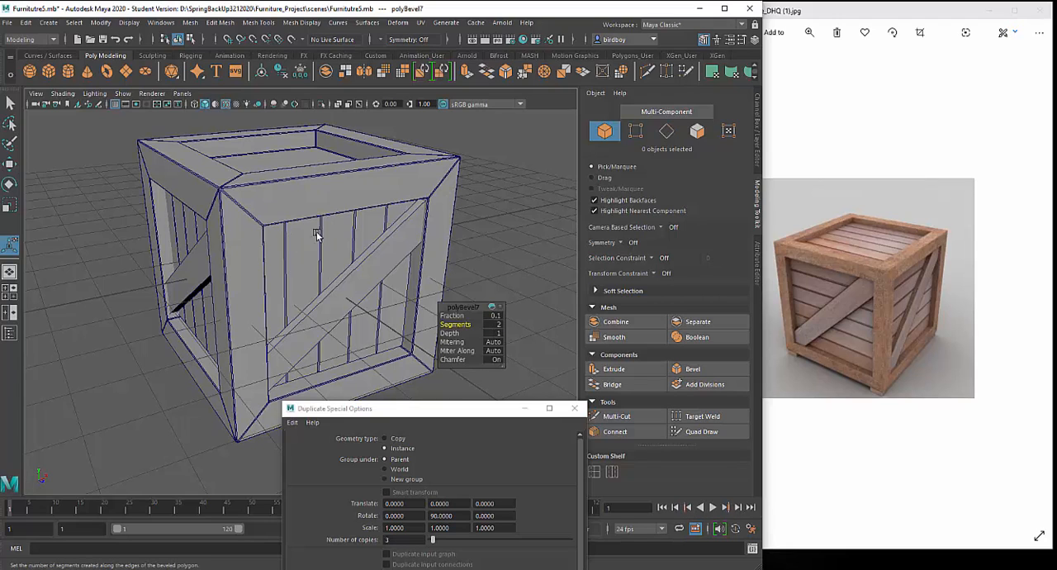
- Turn on the smooth mesh preview for the bevelled crate frame and deselect it
click(338, 196)
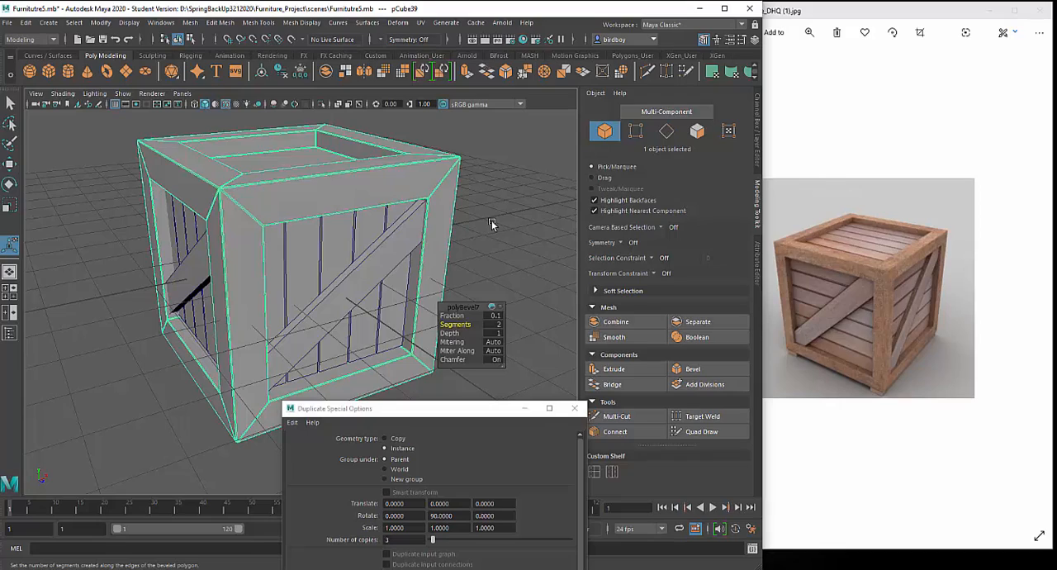
key(3)
click(528, 288)
alt+drag(528, 287, 487, 289)
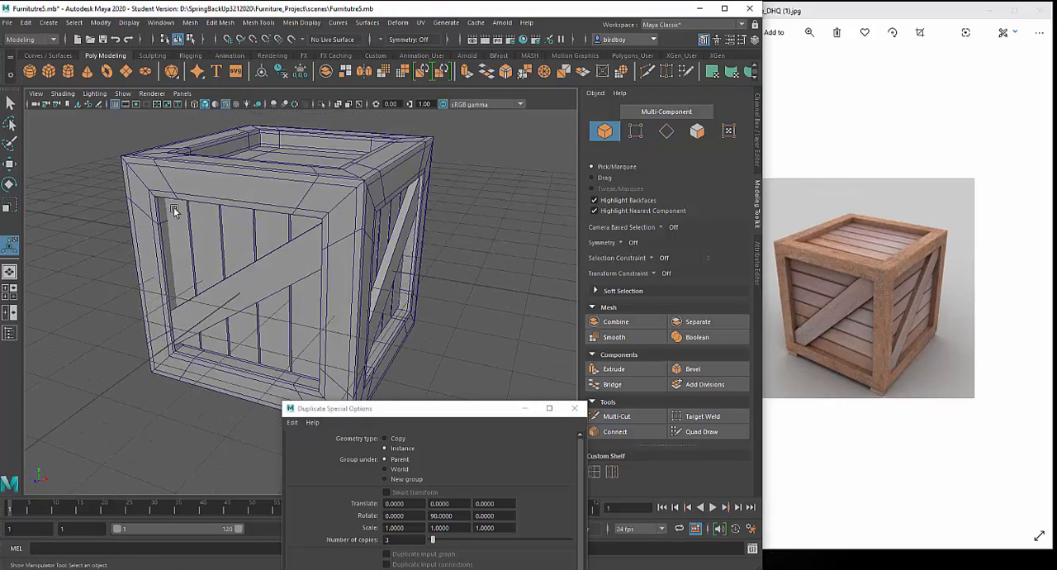
- Turn off the wireframe overlay on the shaded crate model
click(63, 94)
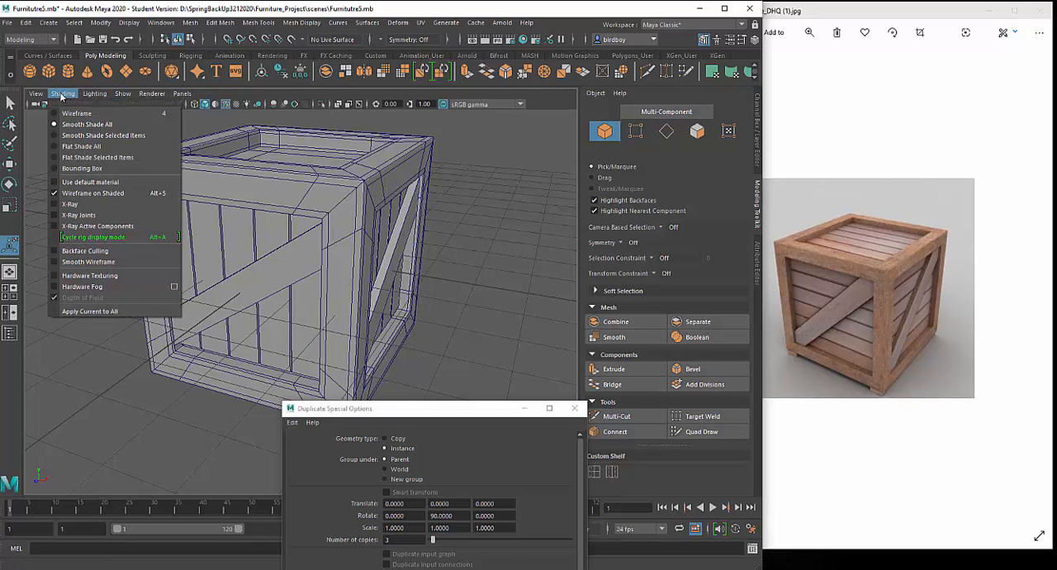
click(85, 193)
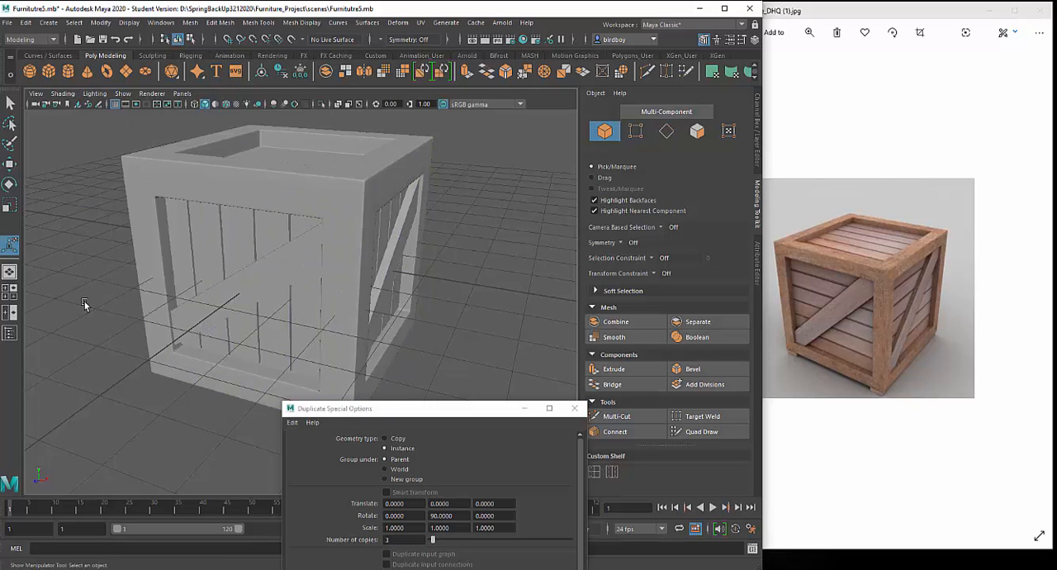
mouse_move(85, 302)
alt+mouse_down()
mouse_move(153, 320)
mouse_move(207, 287)
alt+mouse_up()
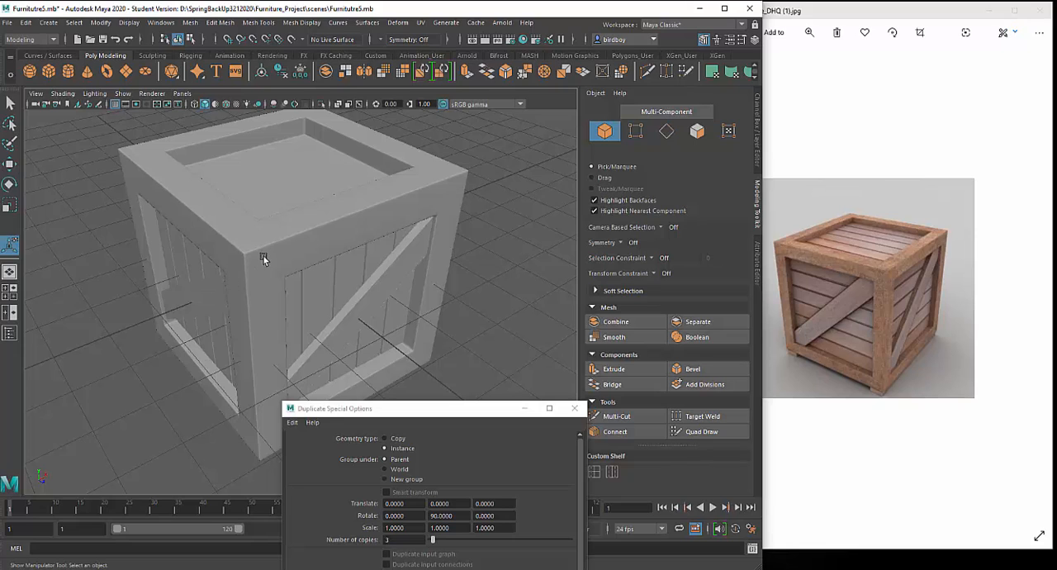
- Examine the shaded crate from several angles, checking its bevelled frame, planks and diagonal braces against the reference image
alt+drag(421, 335, 345, 324)
scroll(409, 282, down, 5)
alt+drag(409, 283, 363, 295)
alt+right_drag(363, 294, 436, 364)
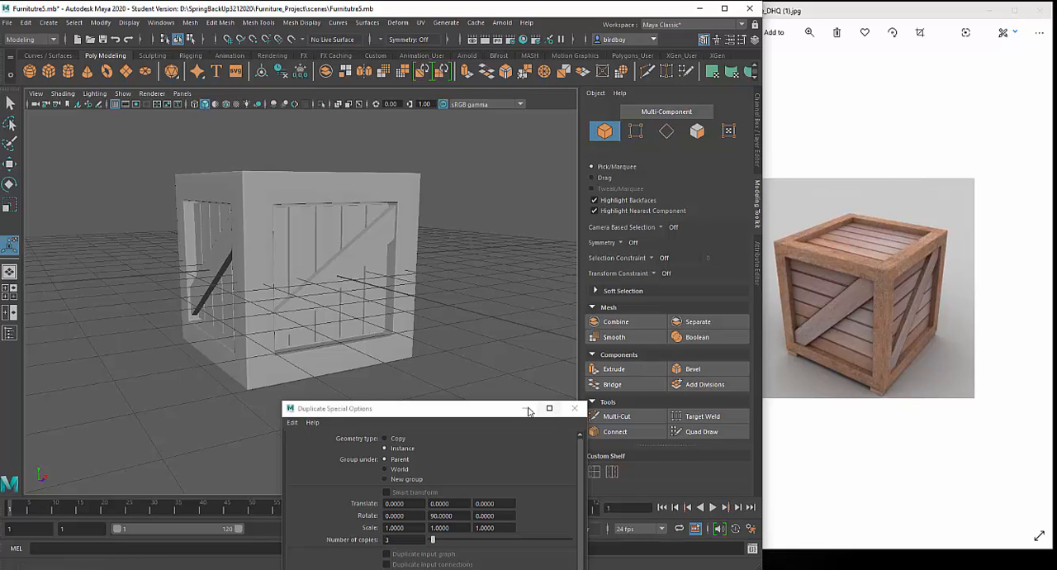
drag(493, 413, 441, 383)
alt+drag(499, 288, 427, 291)
alt+drag(354, 280, 524, 299)
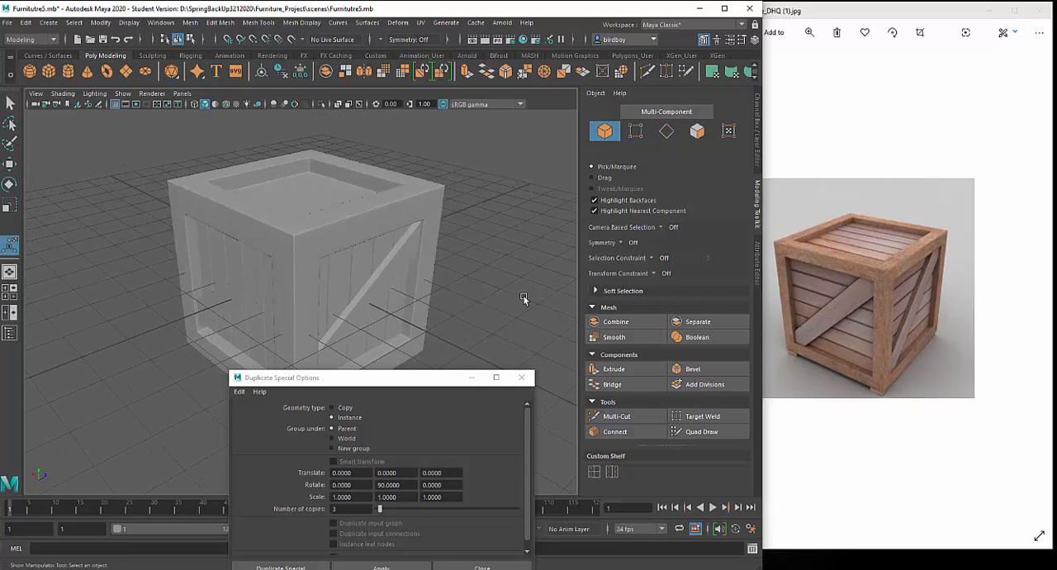
- Select all the crate's parts, including the frame, planks and braces, and group them together
alt+right_drag(491, 285, 380, 204)
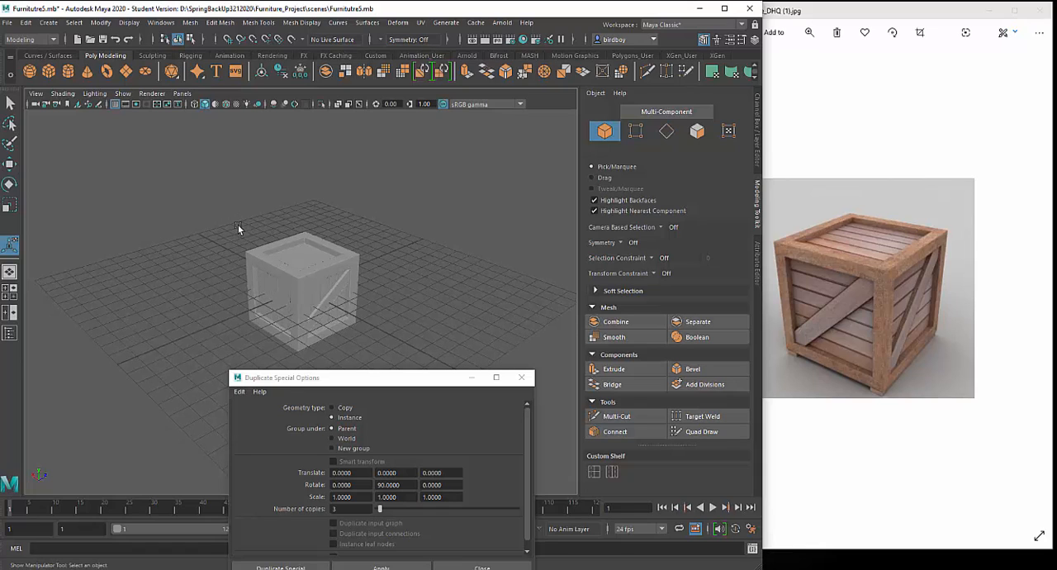
drag(224, 202, 399, 363)
key(ctrl+b)
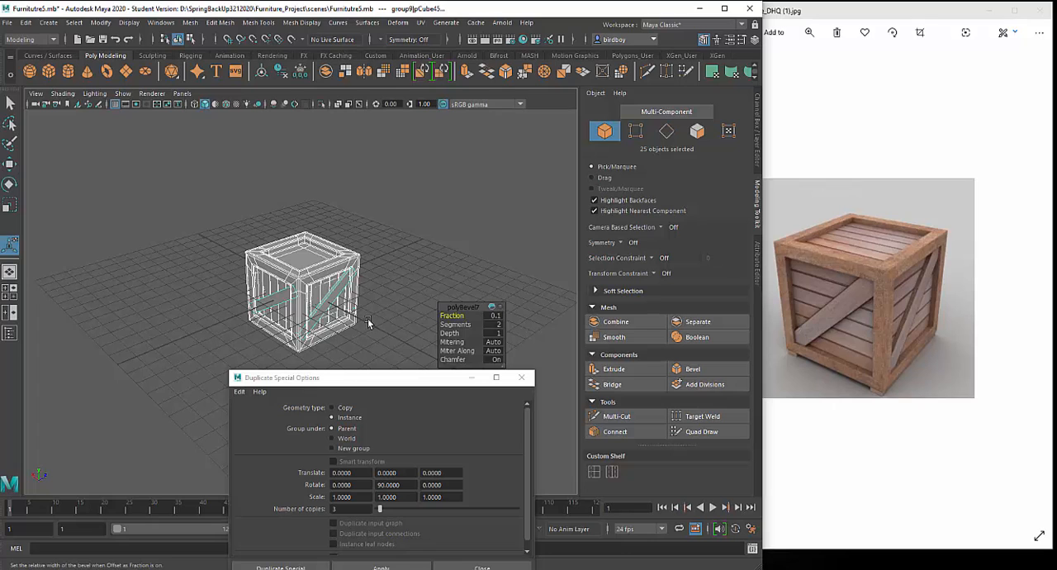
key(ctrl+g)
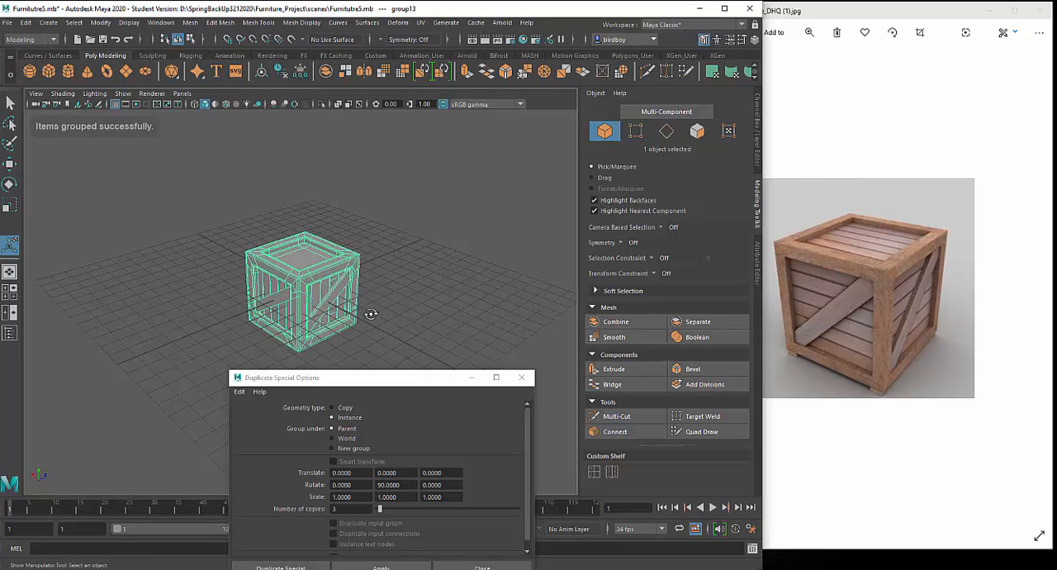
alt+drag(371, 314, 413, 258)
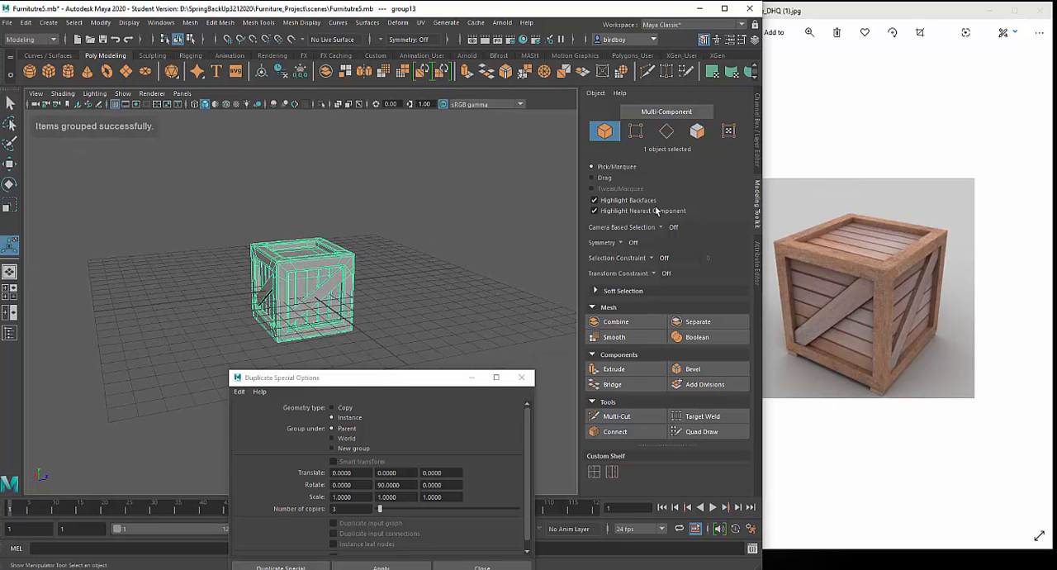
- Rename the crate's new group as CrateGP
click(757, 149)
double_click(634, 115)
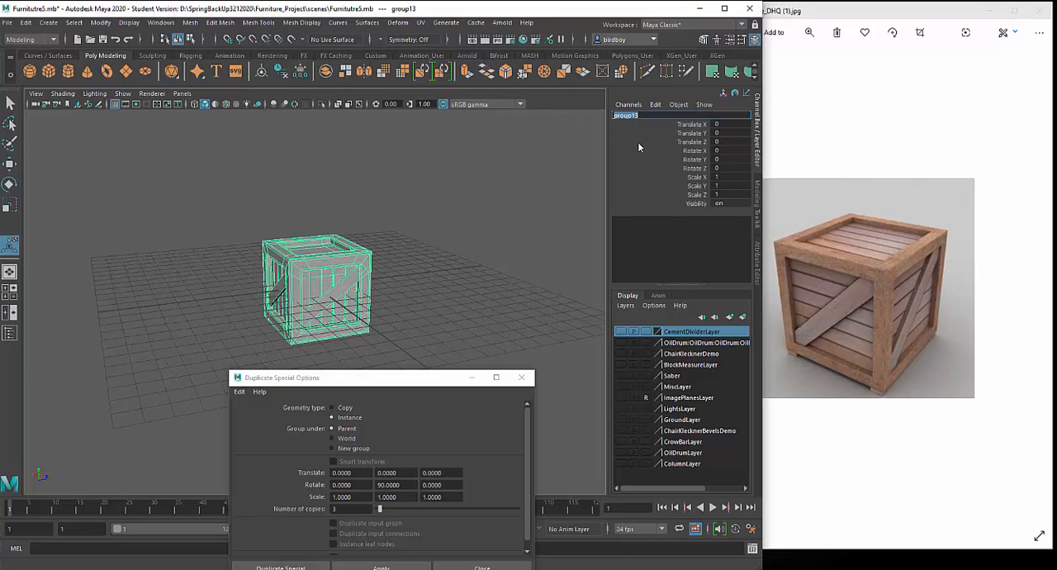
text(CrateC)
key(Return)
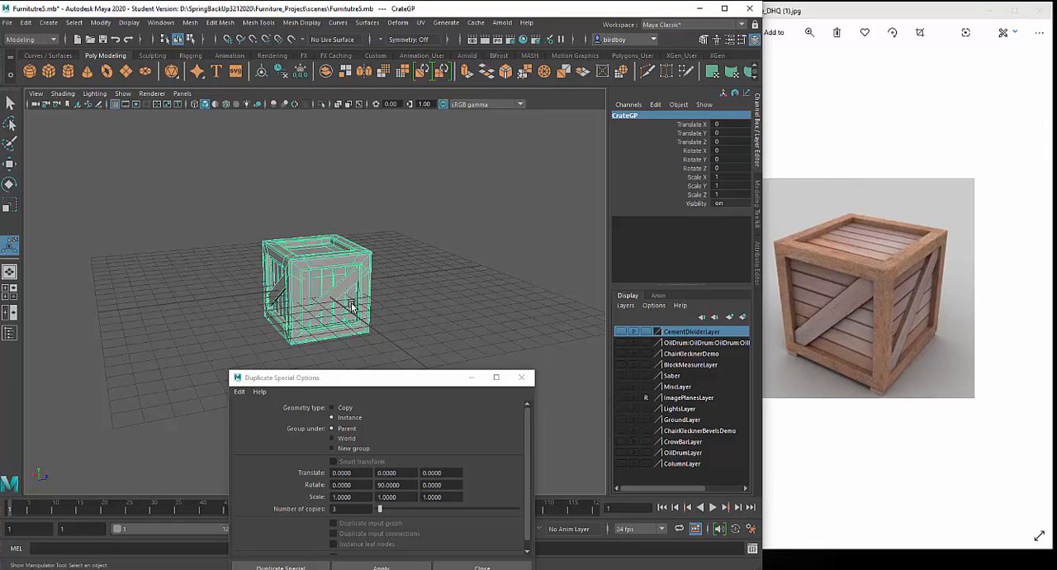
scroll(351, 305, up, 3)
alt+drag(394, 309, 418, 307)
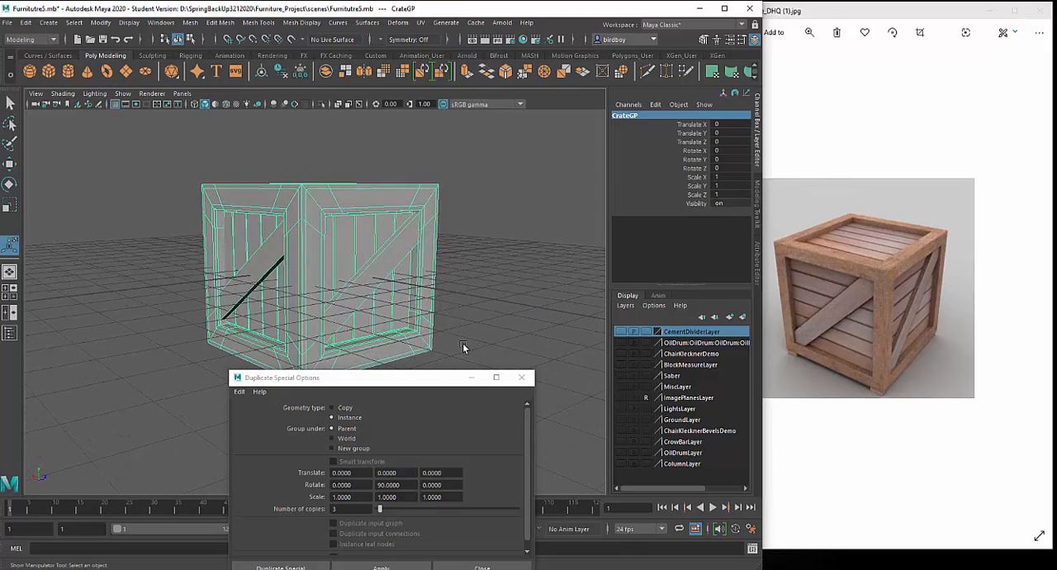